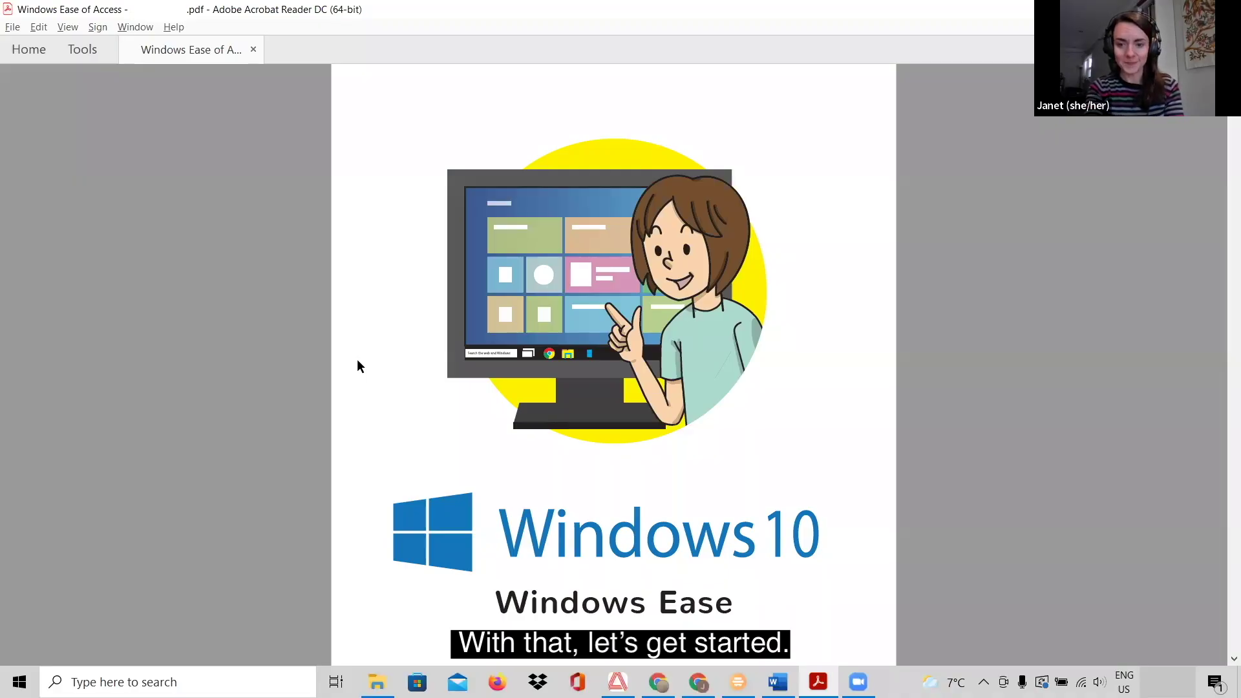
Scroll the PDF to the 'Here's how to open Windows Ease of Access Centre' section.
{"action": "scroll", "coordinate": [357, 360], "scroll_direction": "down", "scroll_amount": 8}
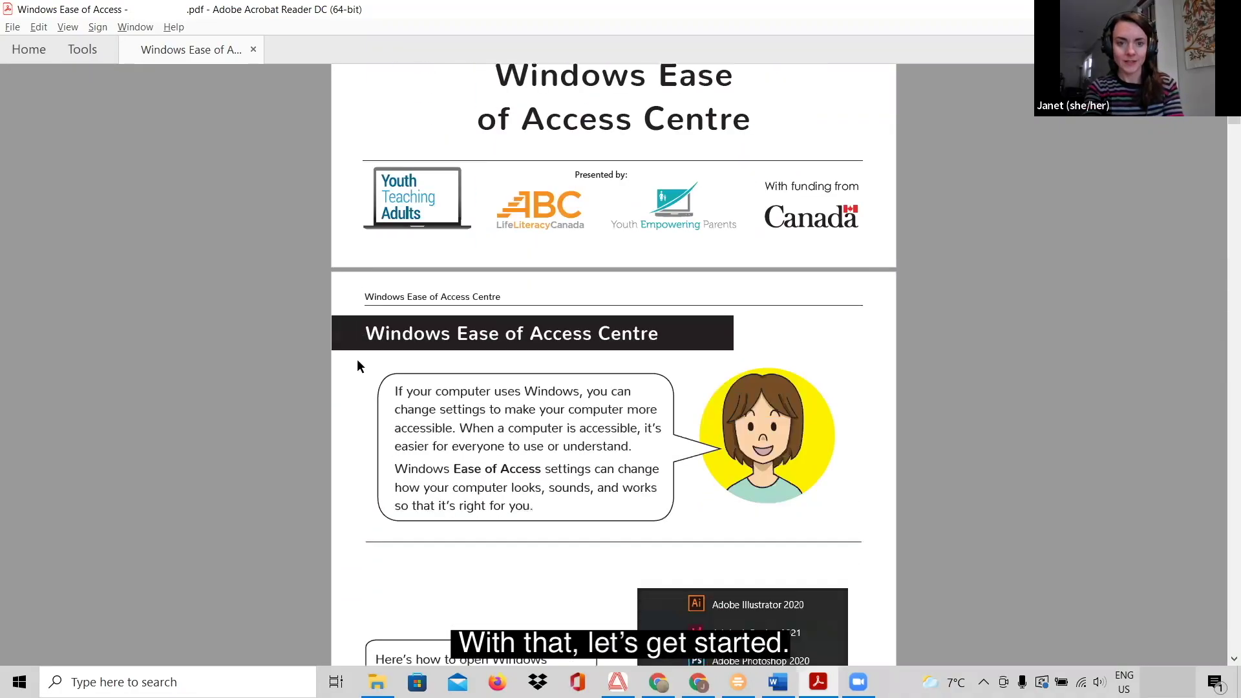
{"action": "scroll", "coordinate": [358, 361], "scroll_direction": "down", "scroll_amount": 3}
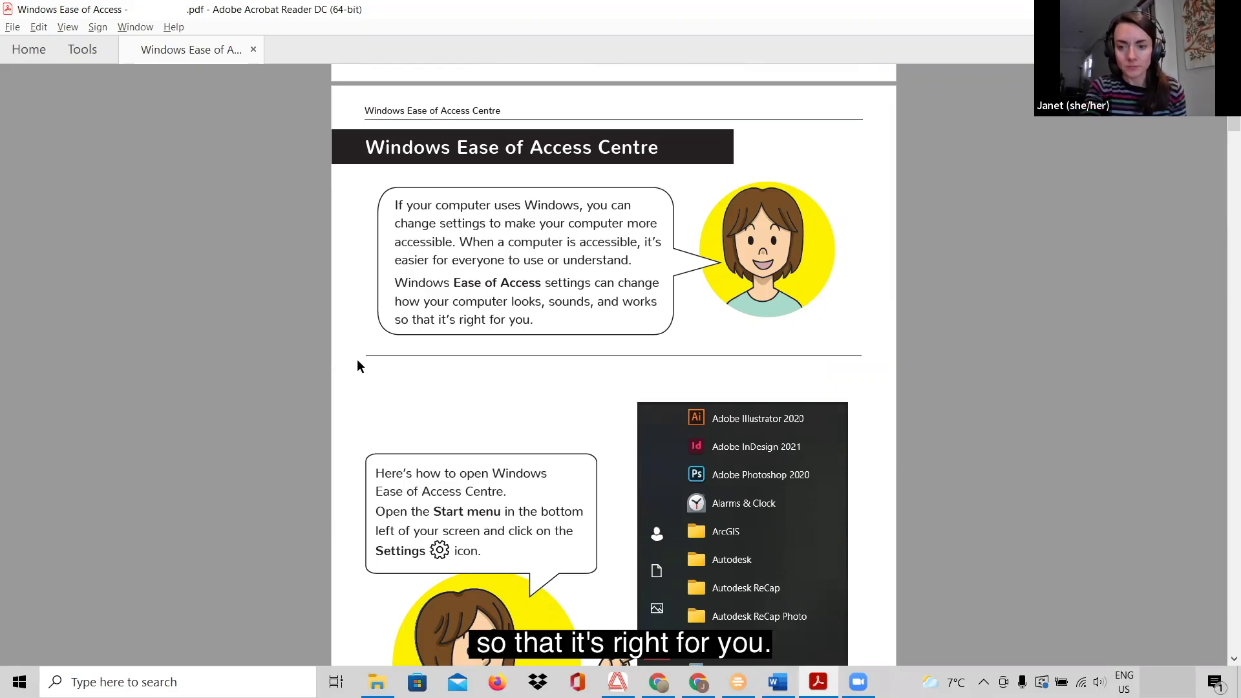
{"action": "scroll", "coordinate": [356, 359], "scroll_direction": "down", "scroll_amount": 3}
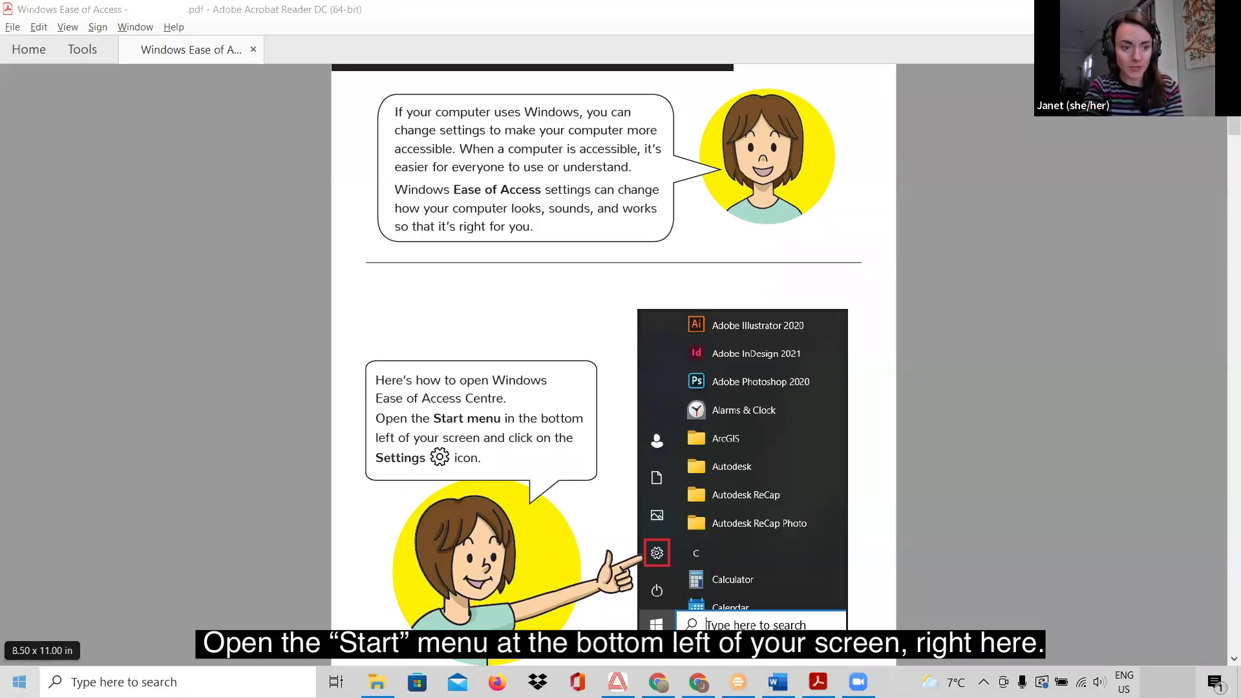
Open Windows Settings from the Start menu and scroll down to the Ease of Access category.
{"action": "left_click", "coordinate": [19, 681]}
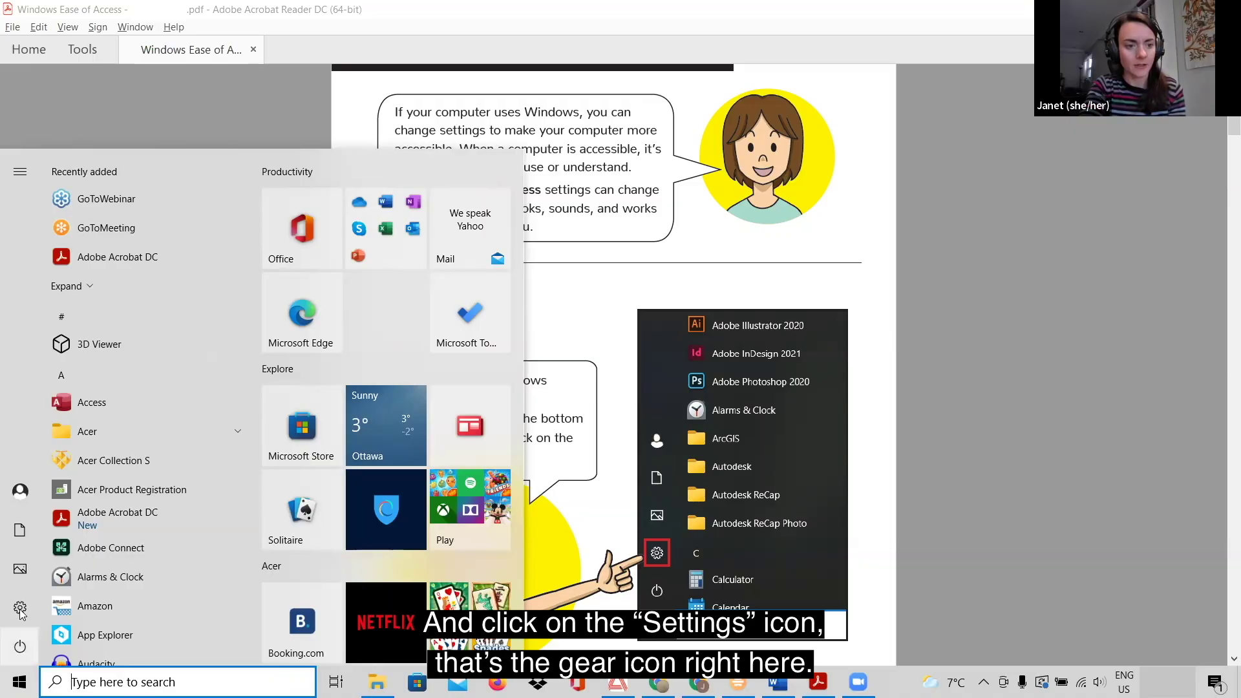
{"action": "mouse_move", "coordinate": [20, 608]}
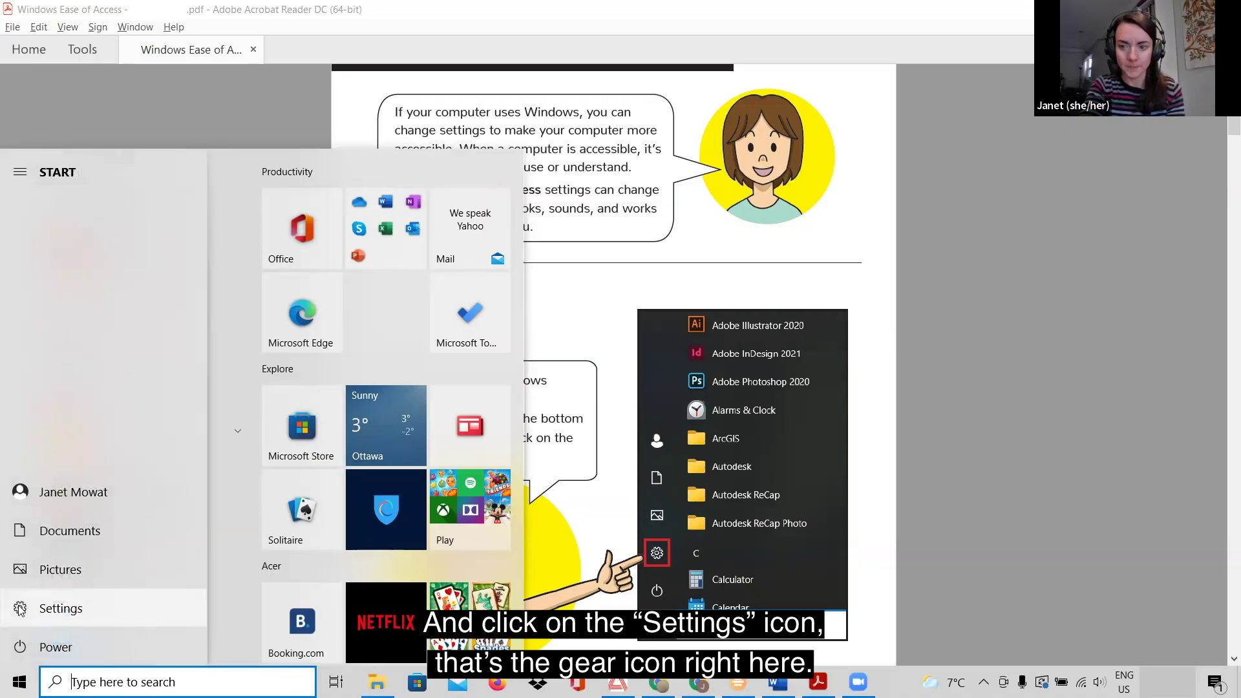
{"action": "left_click", "coordinate": [20, 609]}
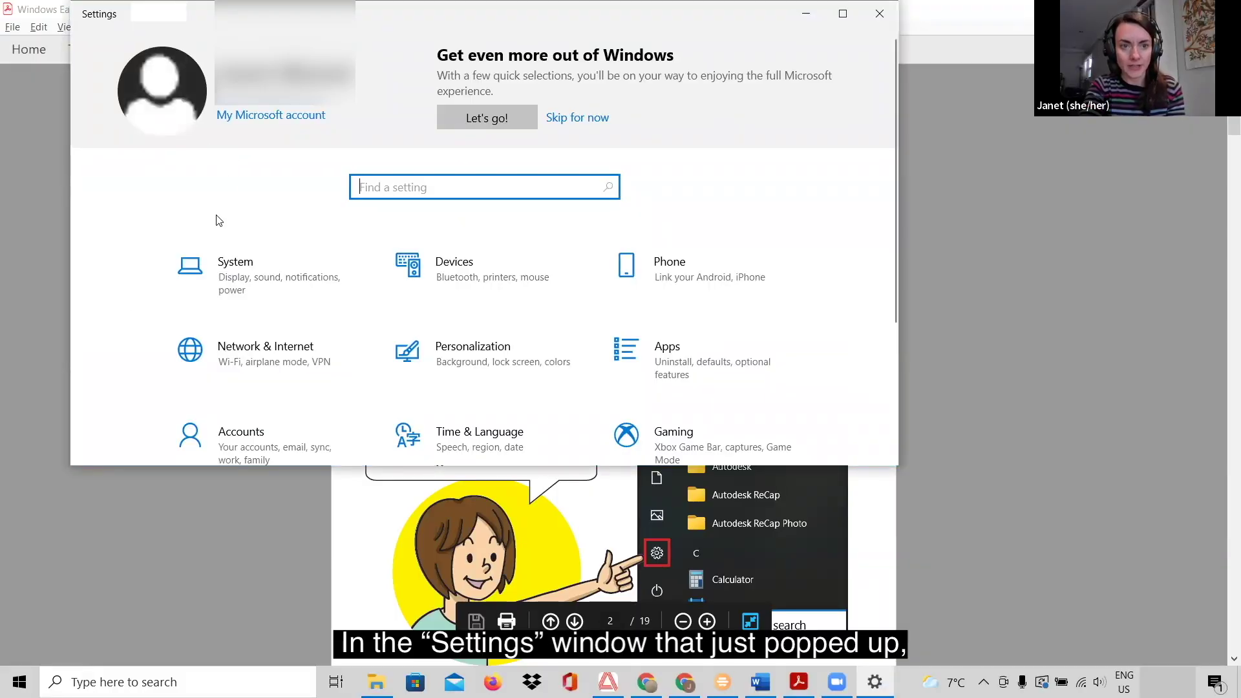
{"action": "scroll", "coordinate": [204, 222], "scroll_direction": "down", "scroll_amount": 3}
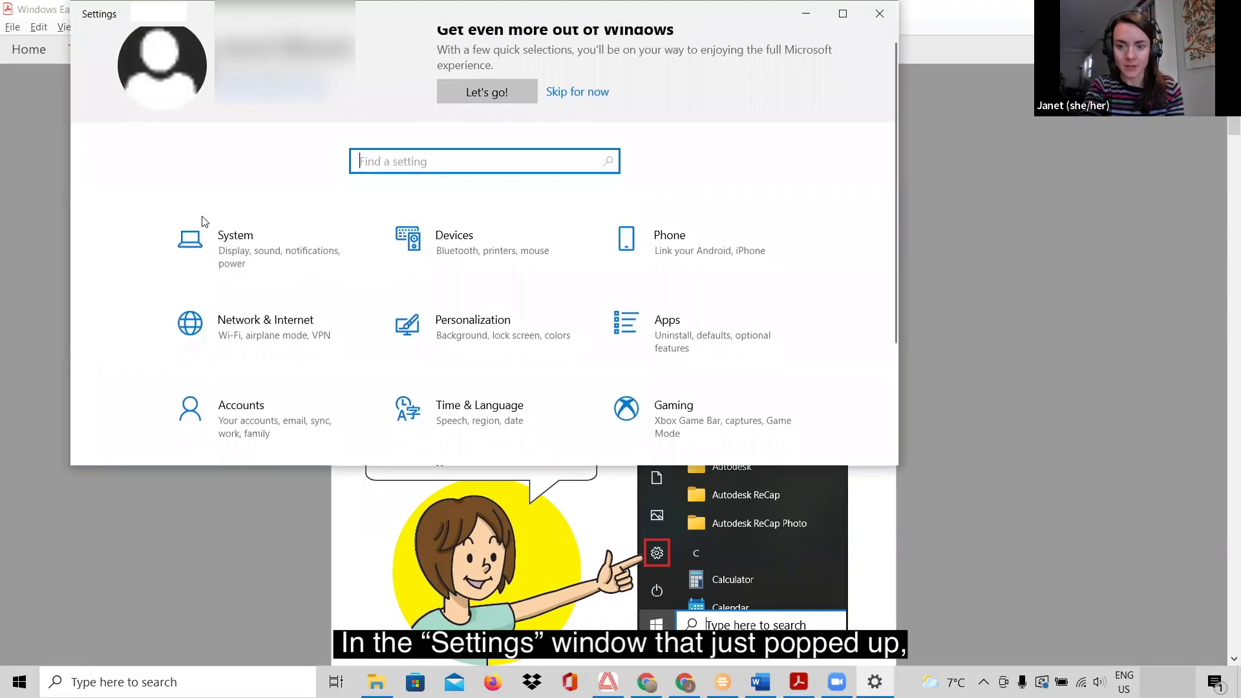
{"action": "scroll", "coordinate": [204, 222], "scroll_direction": "down", "scroll_amount": 2}
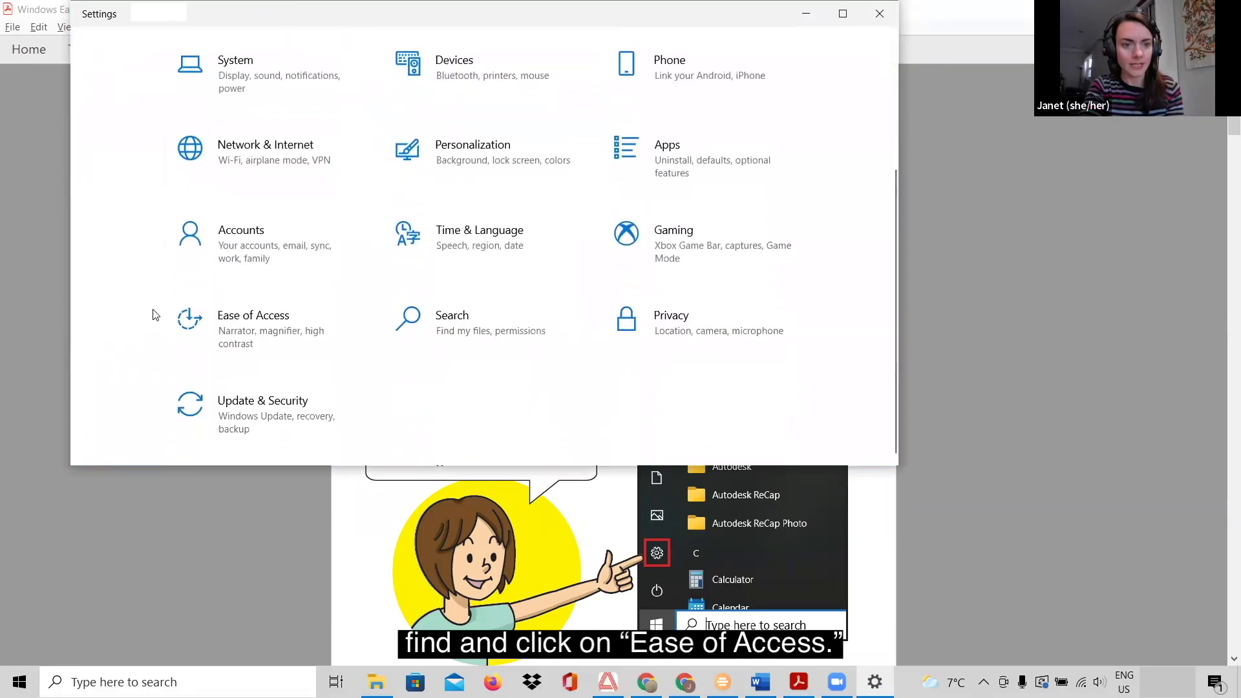
{"action": "left_click", "coordinate": [243, 327]}
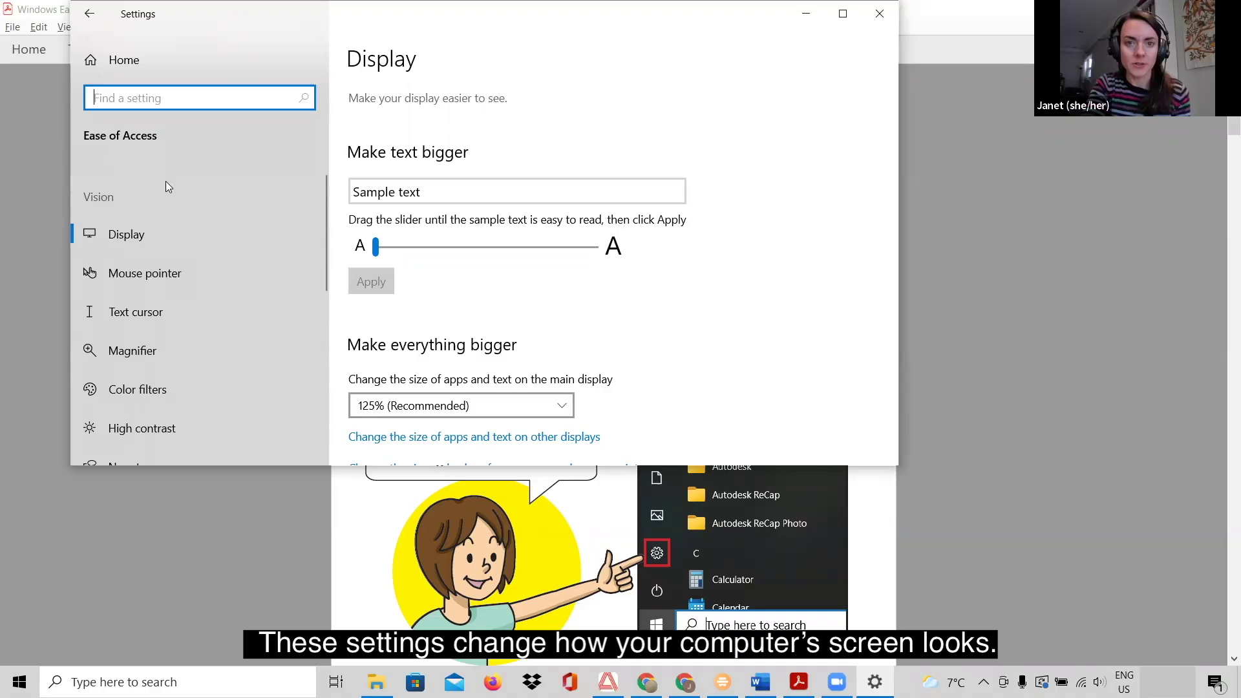
{"action": "scroll", "coordinate": [186, 201], "scroll_direction": "down", "scroll_amount": 5}
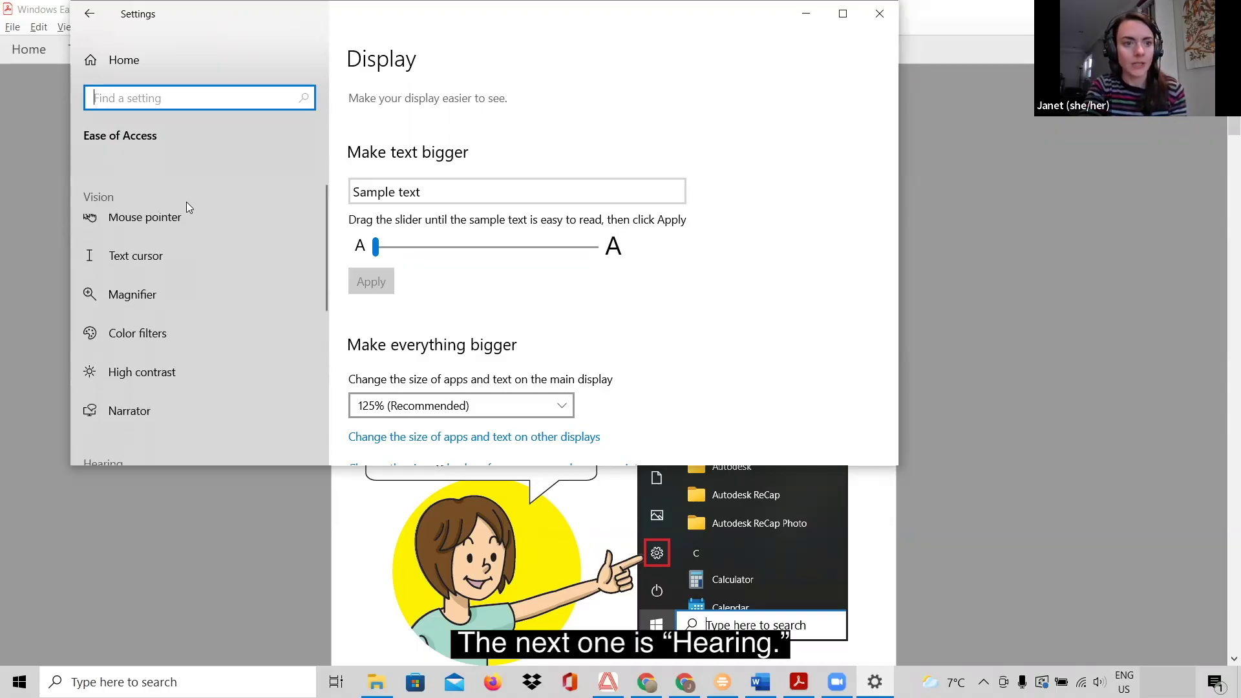
{"action": "scroll", "coordinate": [204, 287], "scroll_direction": "down", "scroll_amount": 1}
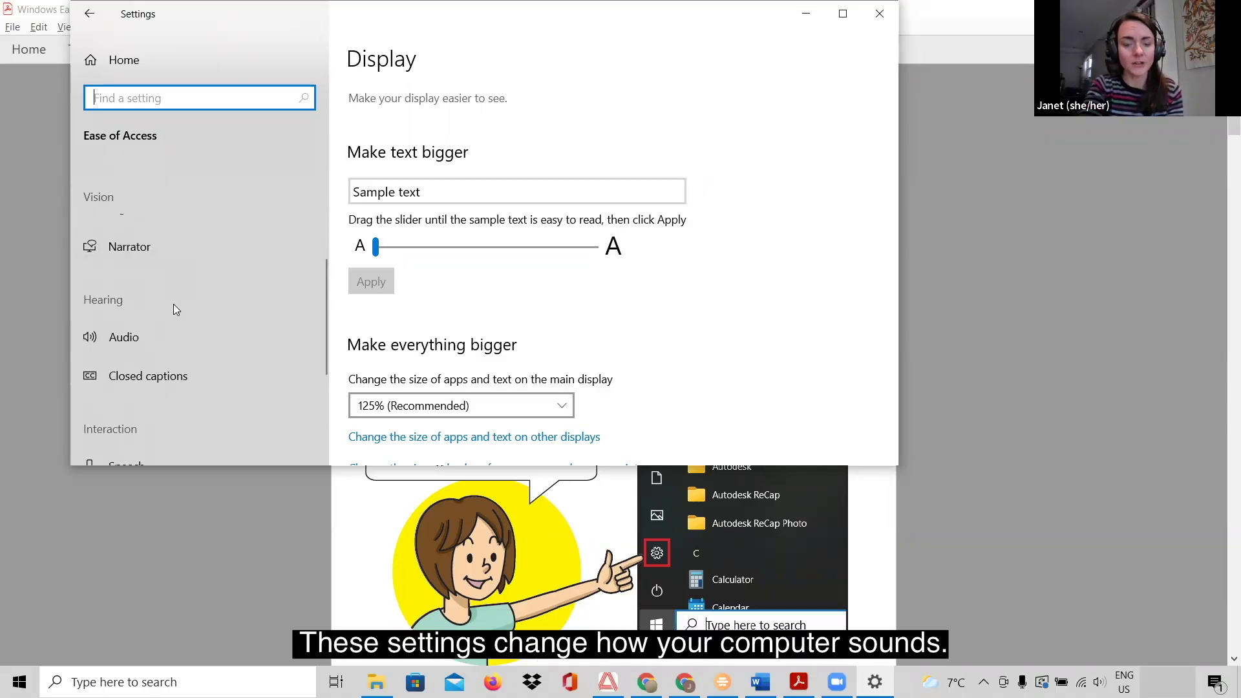
{"action": "scroll", "coordinate": [173, 304], "scroll_direction": "down", "scroll_amount": 3}
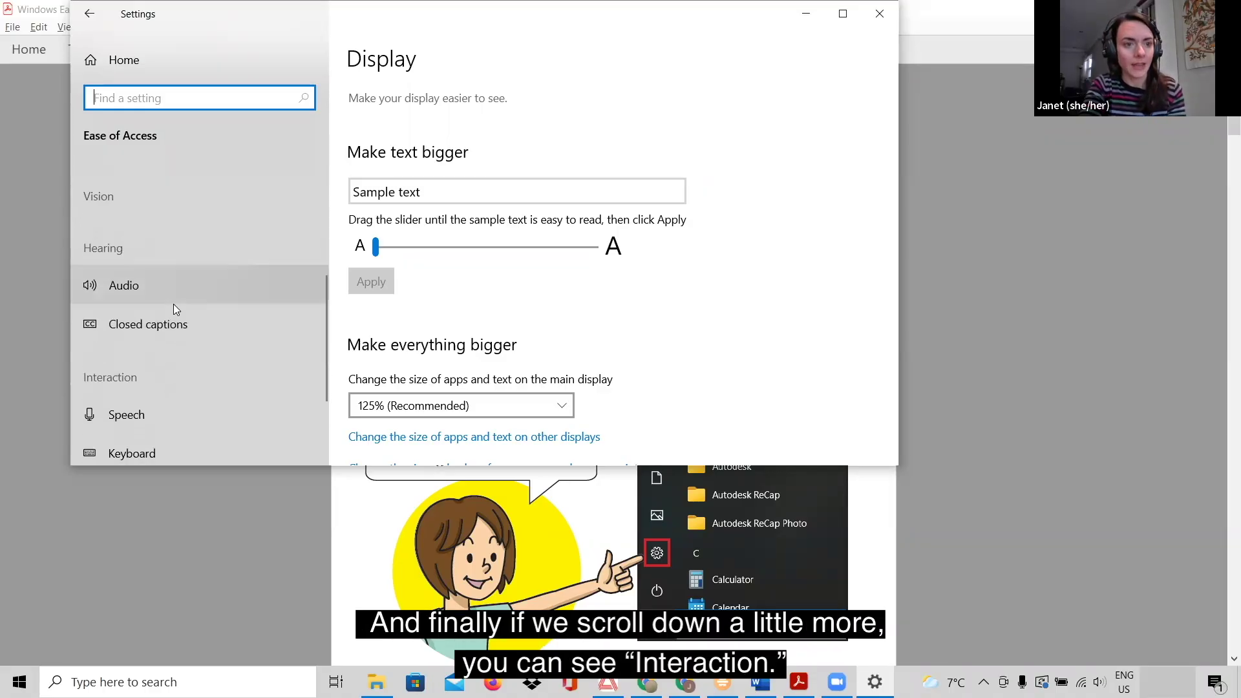
{"action": "scroll", "coordinate": [174, 303], "scroll_direction": "down", "scroll_amount": 3}
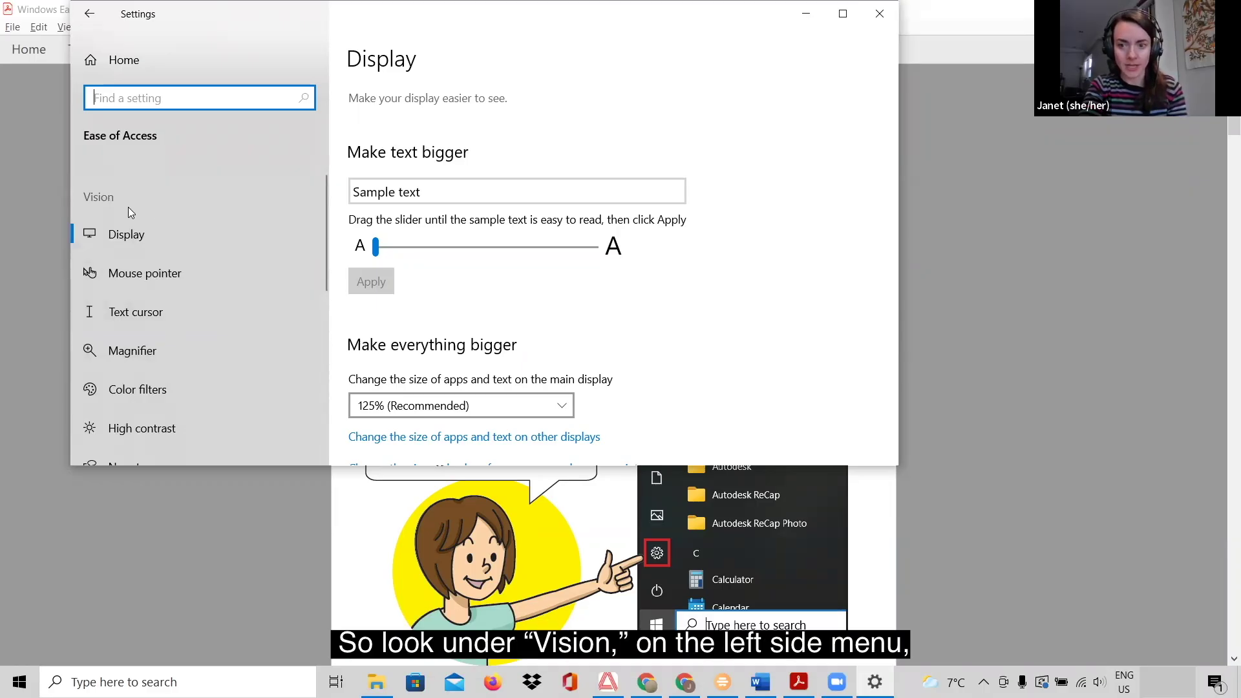
In Display settings, enlarge the text size to 106% and apply it.
{"action": "left_click", "coordinate": [129, 235]}
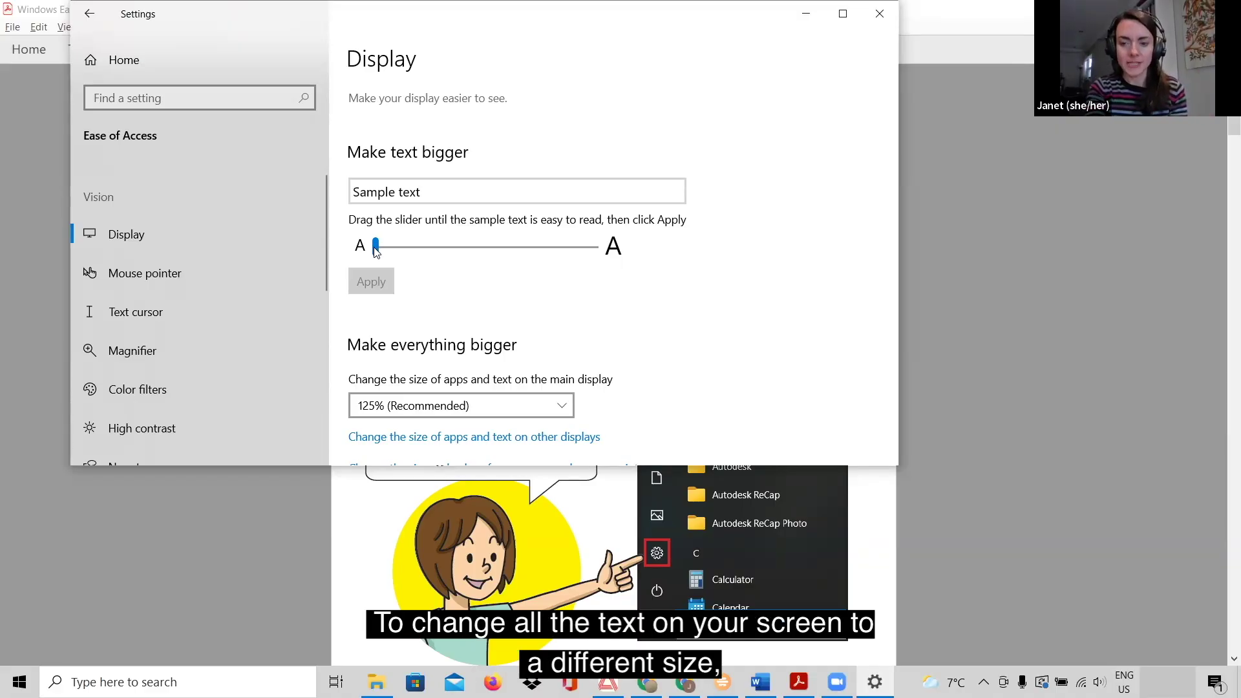
{"action": "left_click_drag", "start_coordinate": [376, 251], "coordinate": [442, 257]}
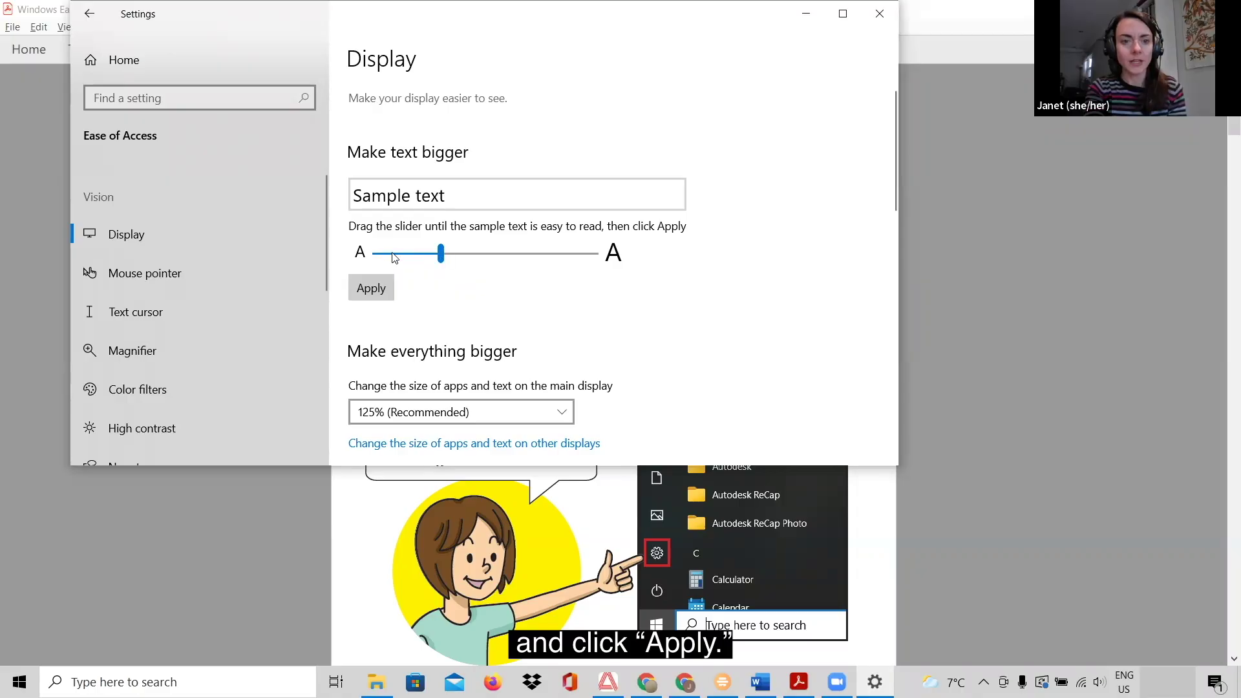
{"action": "left_click", "coordinate": [370, 288]}
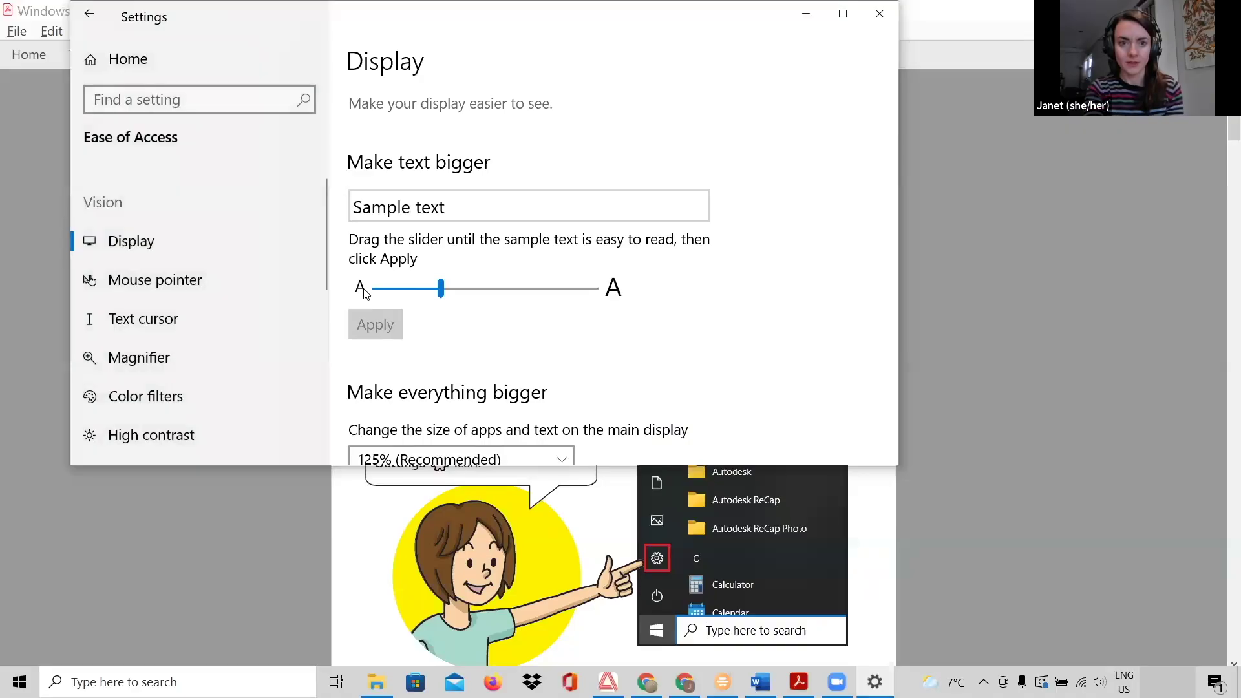
Shrink the text size back to 100% and apply it.
{"action": "scroll", "coordinate": [506, 343], "scroll_direction": "down", "scroll_amount": 5}
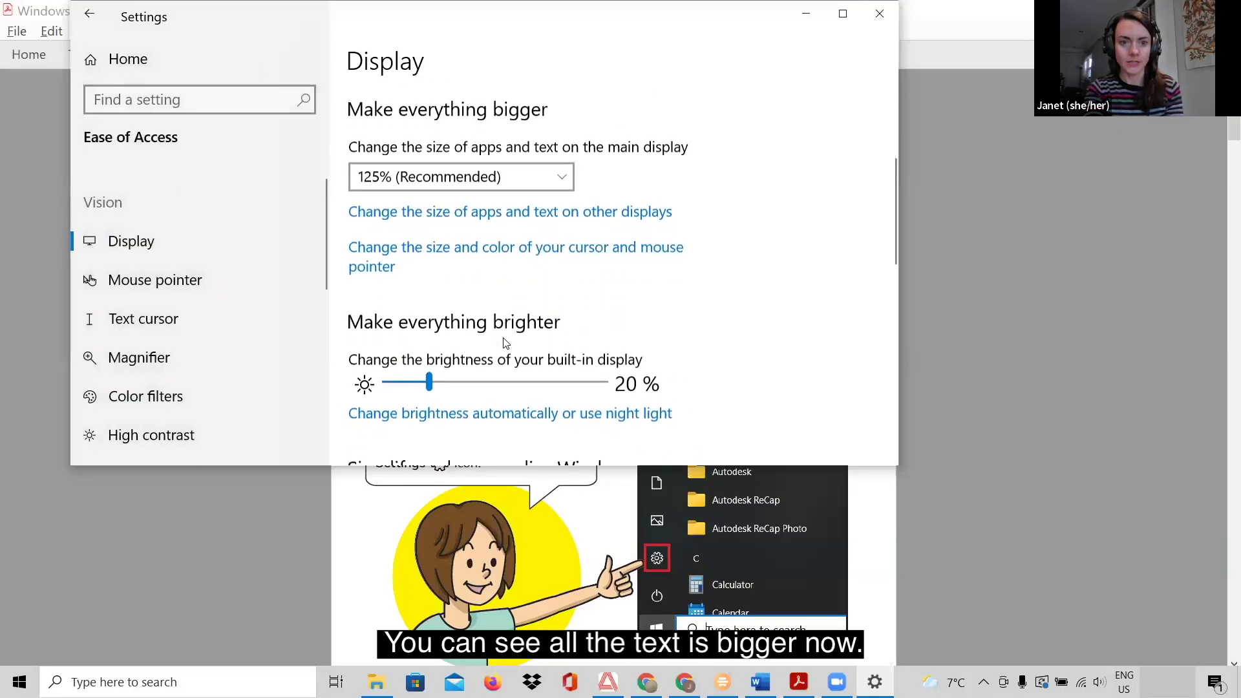
{"action": "scroll", "coordinate": [506, 343], "scroll_direction": "up", "scroll_amount": 5}
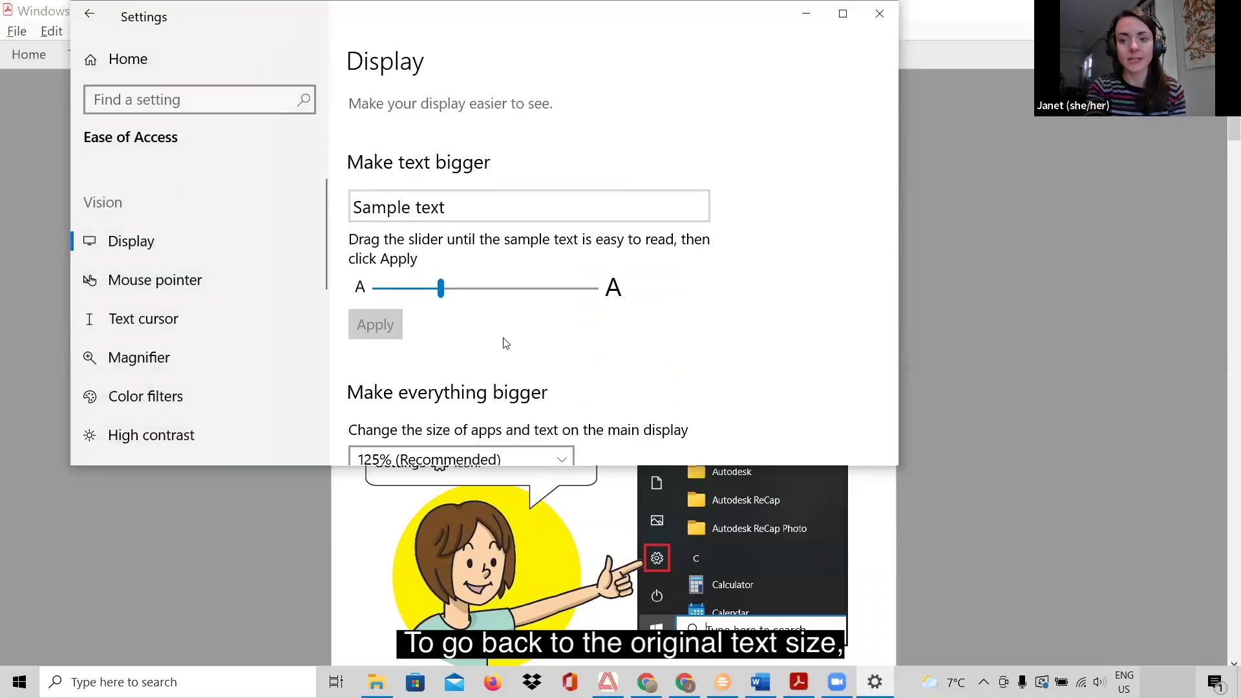
{"action": "left_click_drag", "start_coordinate": [441, 286], "coordinate": [340, 282]}
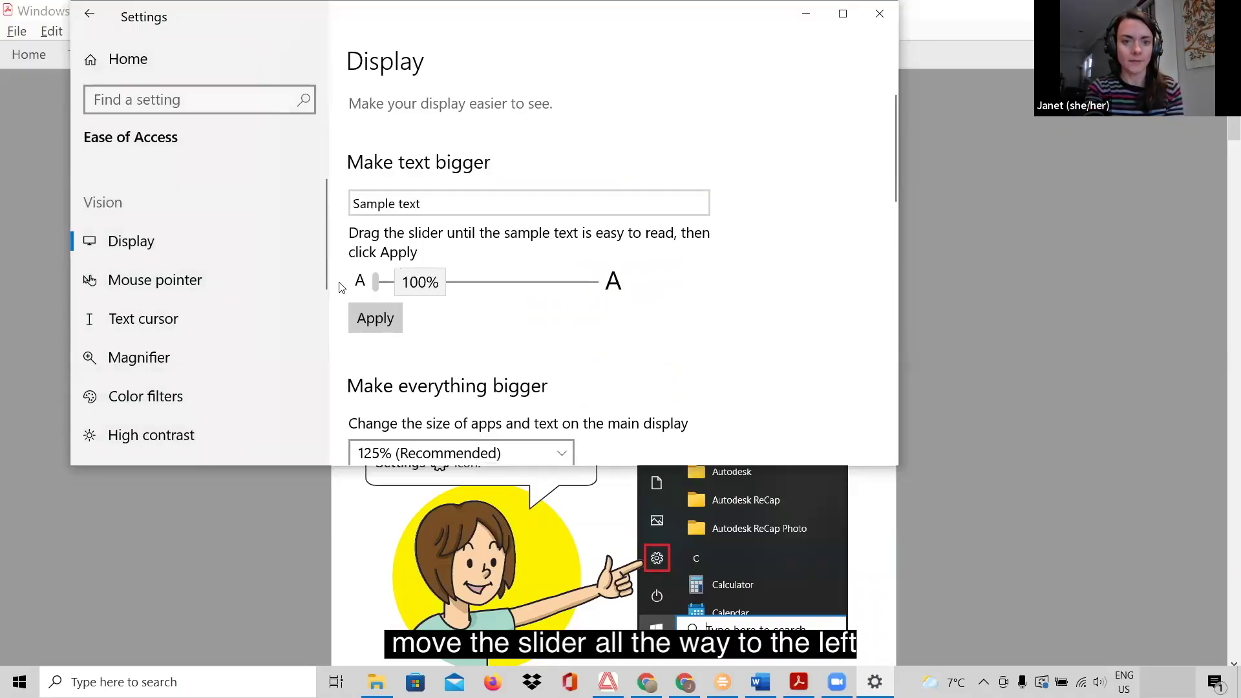
{"action": "left_click", "coordinate": [376, 319]}
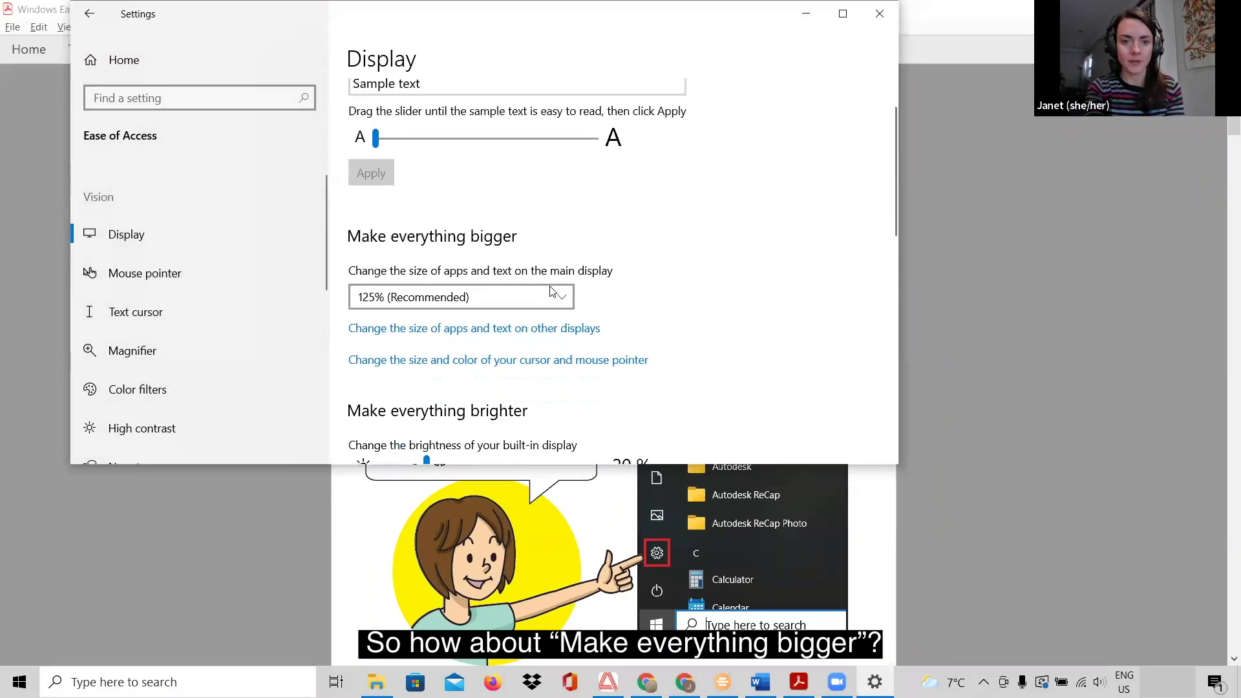
Change the size of apps and text to 175%.
{"action": "scroll", "coordinate": [550, 291], "scroll_direction": "down", "scroll_amount": 1}
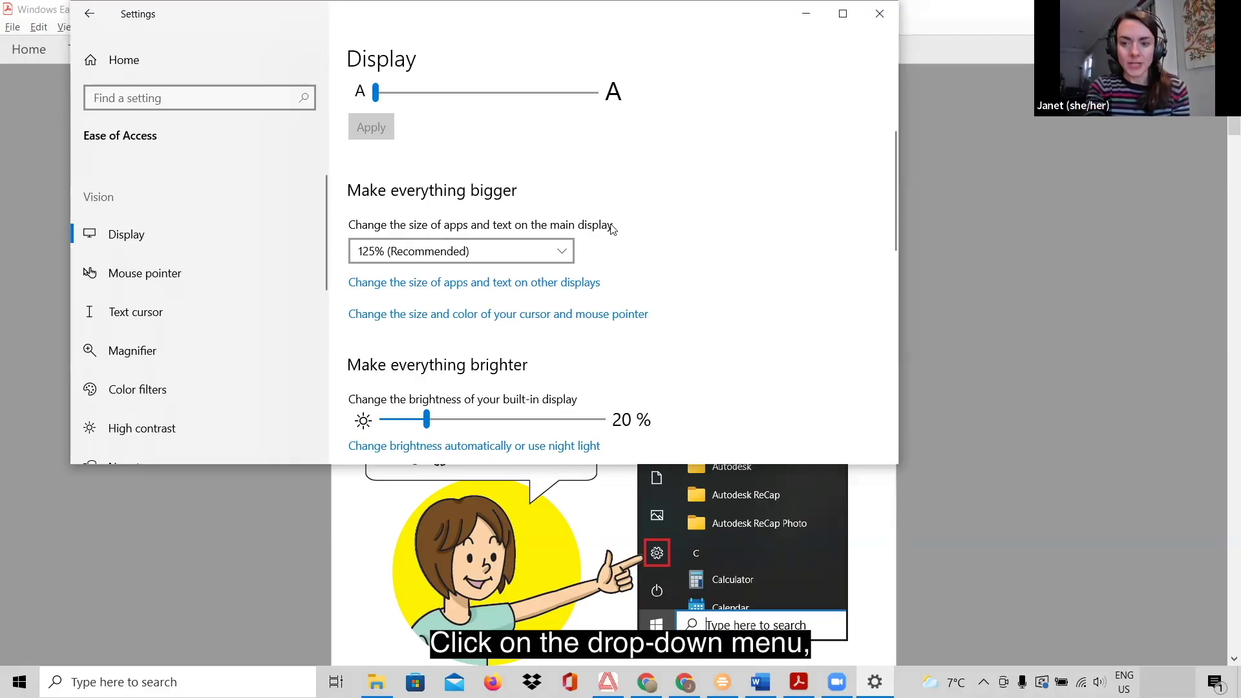
{"action": "left_click", "coordinate": [564, 257]}
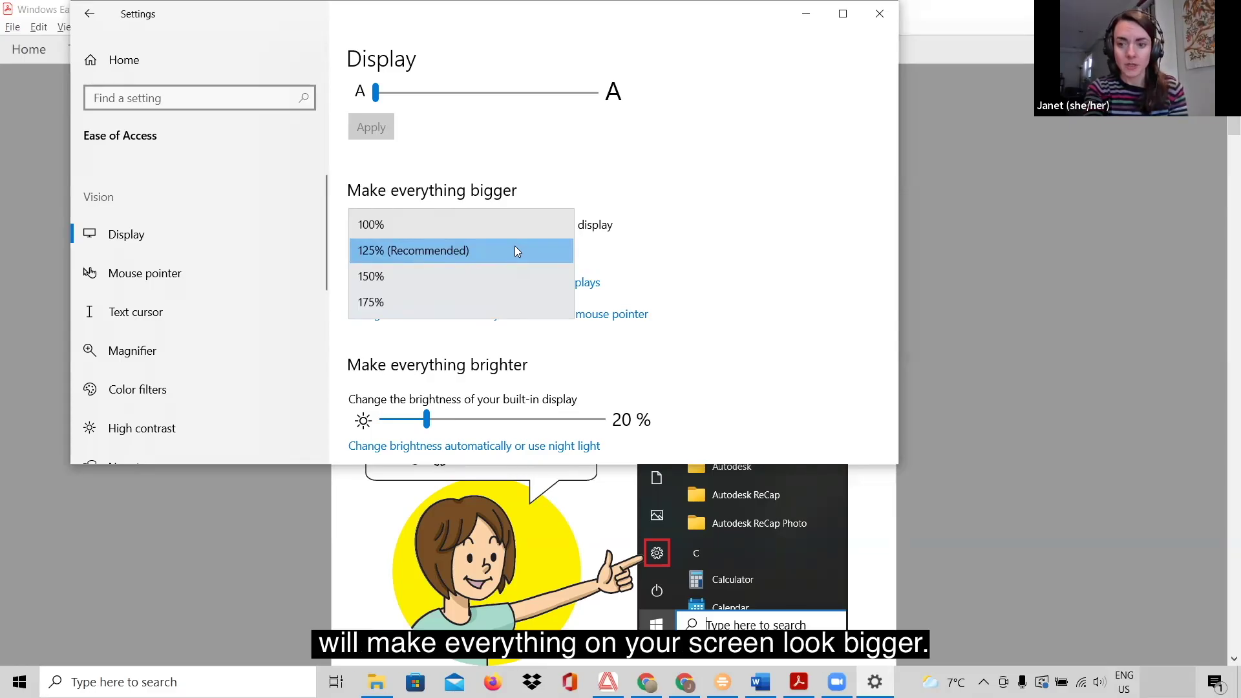
{"action": "left_click", "coordinate": [485, 302]}
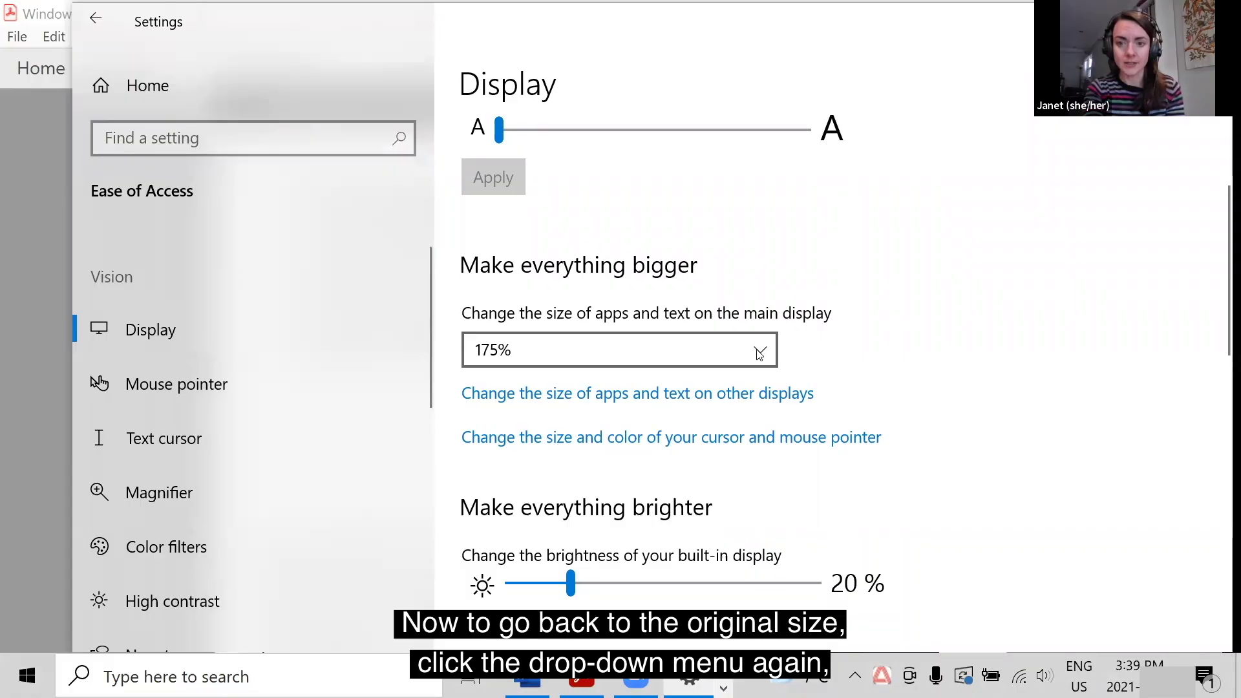
Set the size of apps and text back to 125% (Recommended).
{"action": "left_click", "coordinate": [760, 351]}
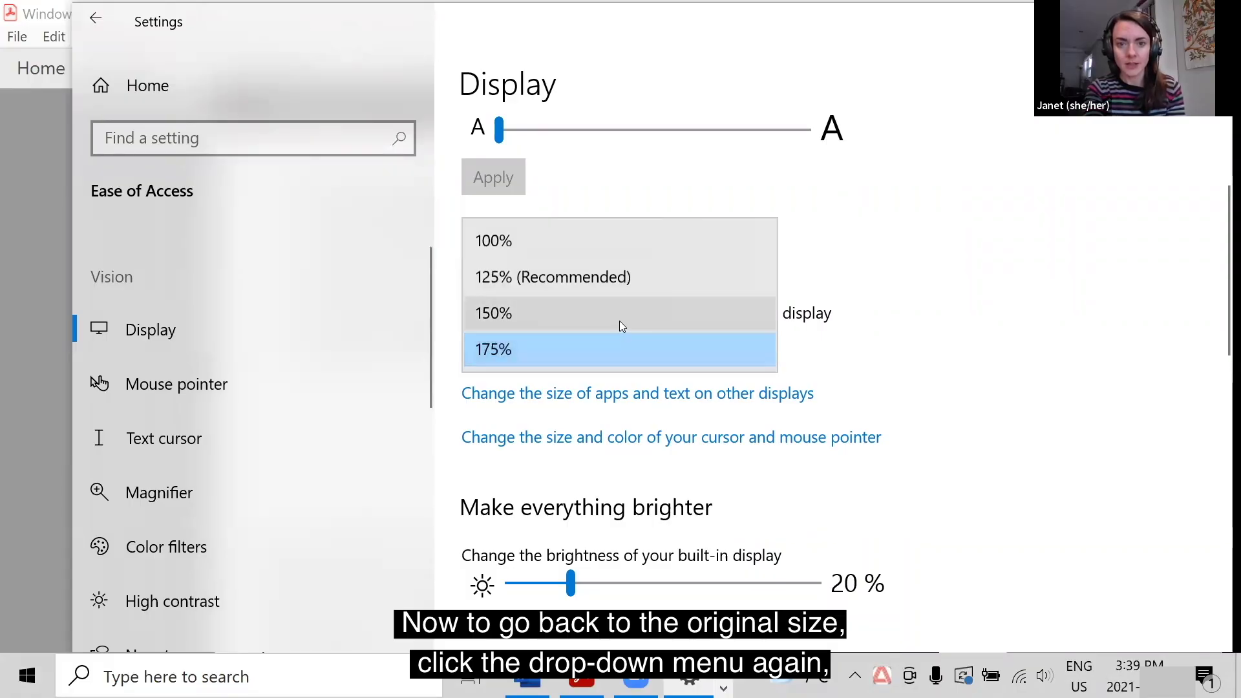
{"action": "left_click", "coordinate": [593, 278]}
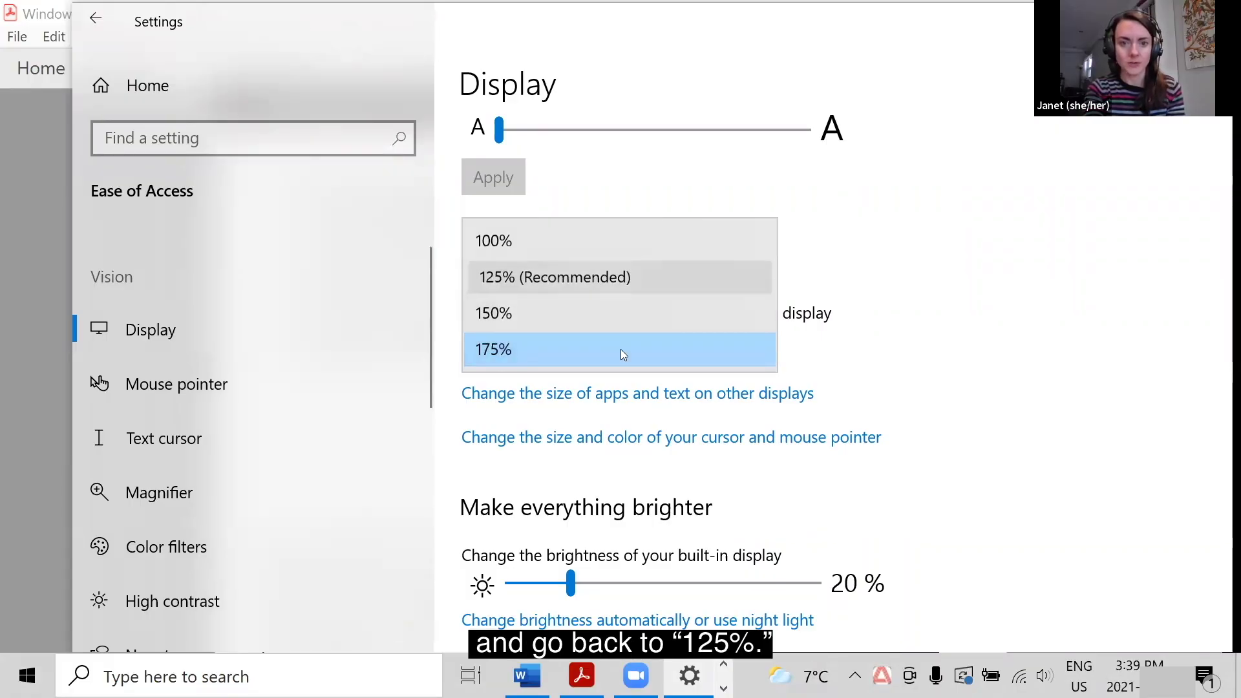
{"action": "left_click", "coordinate": [685, 277]}
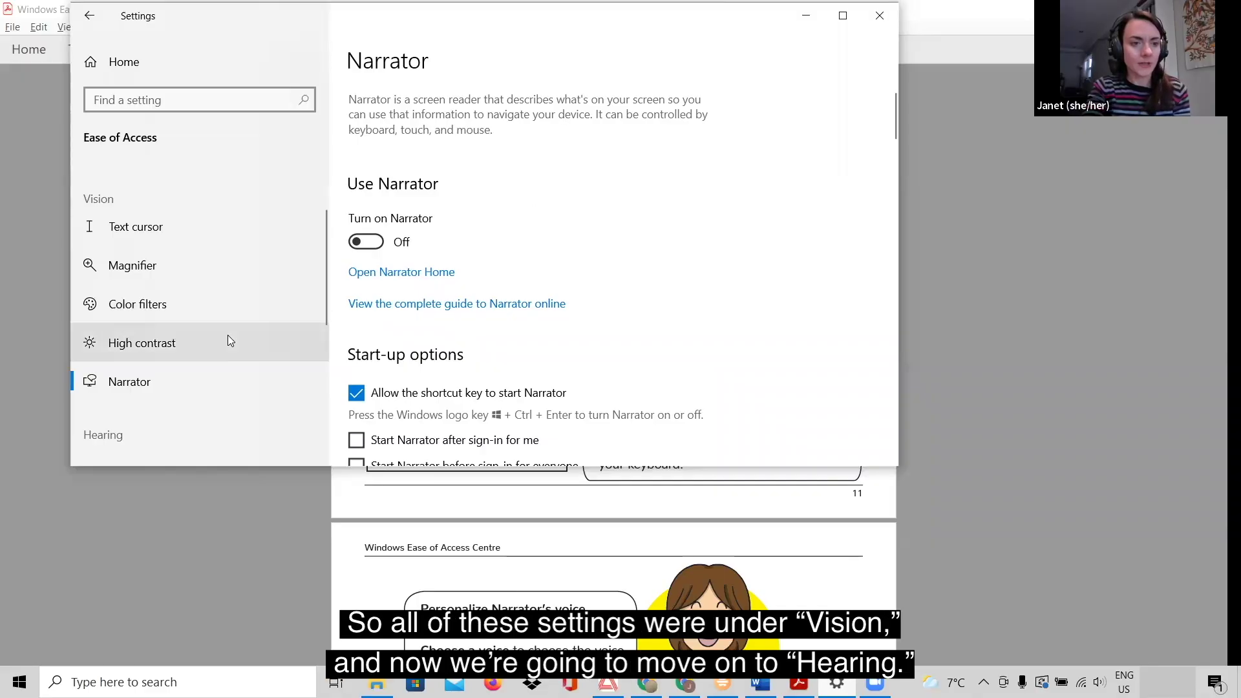
{"action": "scroll", "coordinate": [228, 335], "scroll_direction": "down", "scroll_amount": 3}
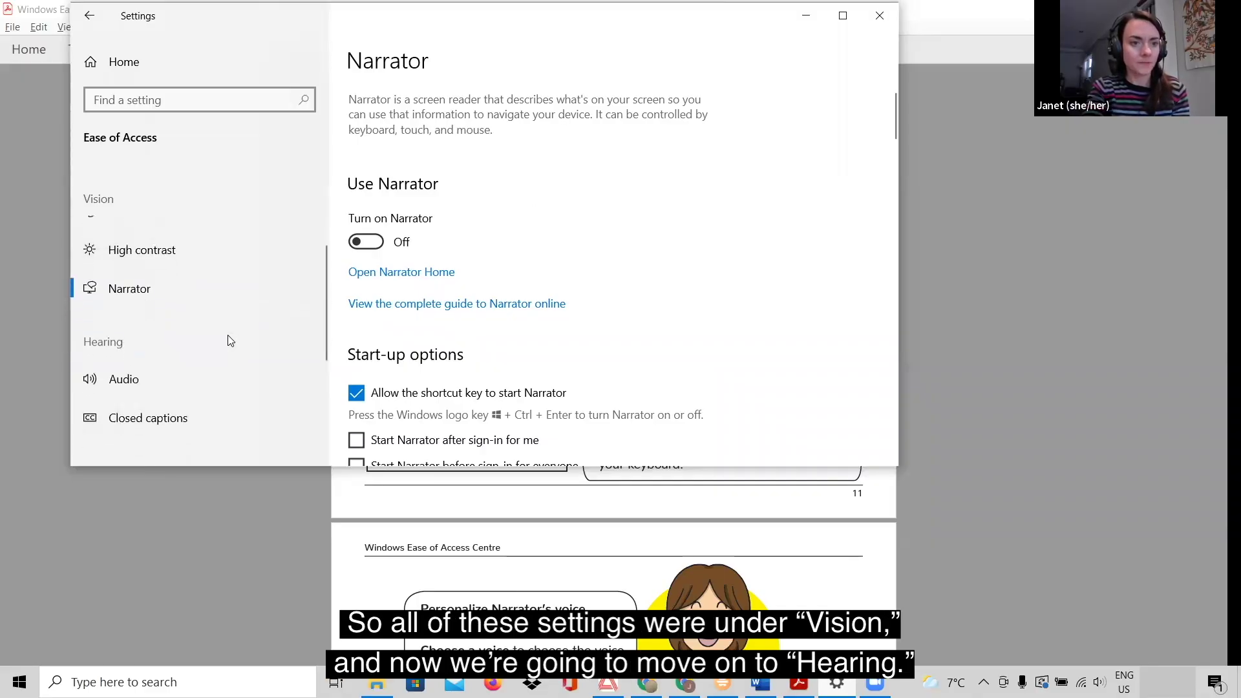
{"action": "scroll", "coordinate": [230, 340], "scroll_direction": "down", "scroll_amount": 3}
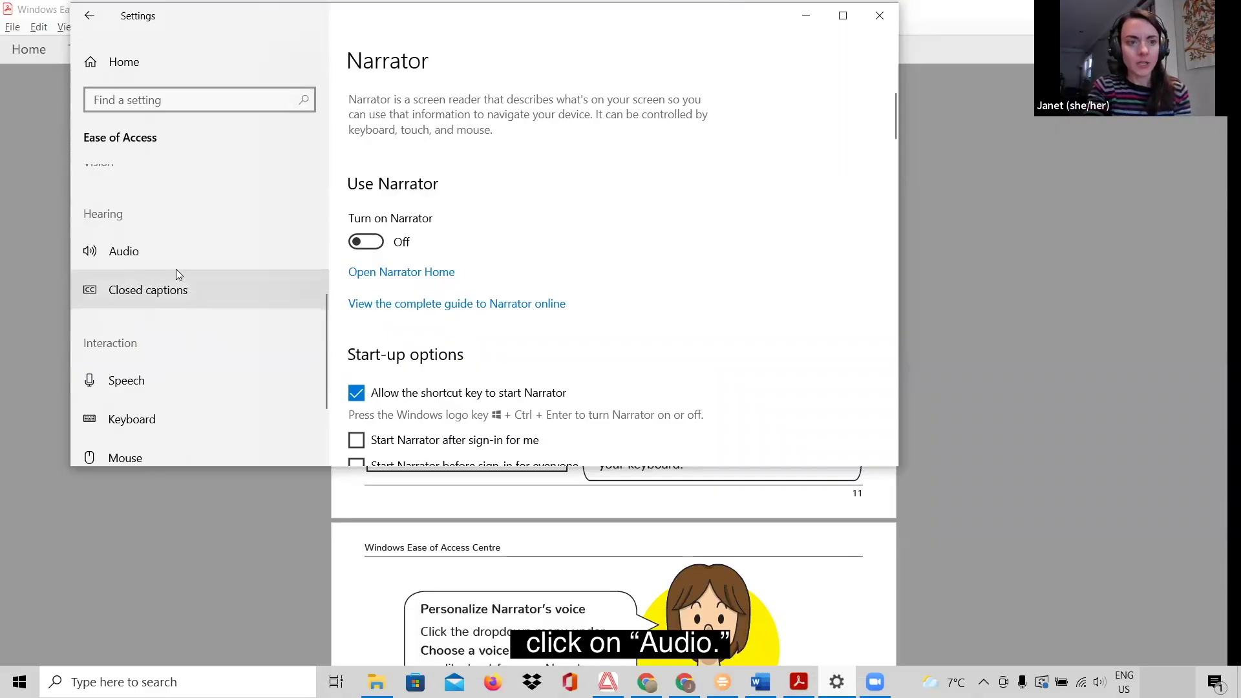
Open the Audio settings and raise then lower the device volume, leaving it at 18%.
{"action": "left_click", "coordinate": [172, 249]}
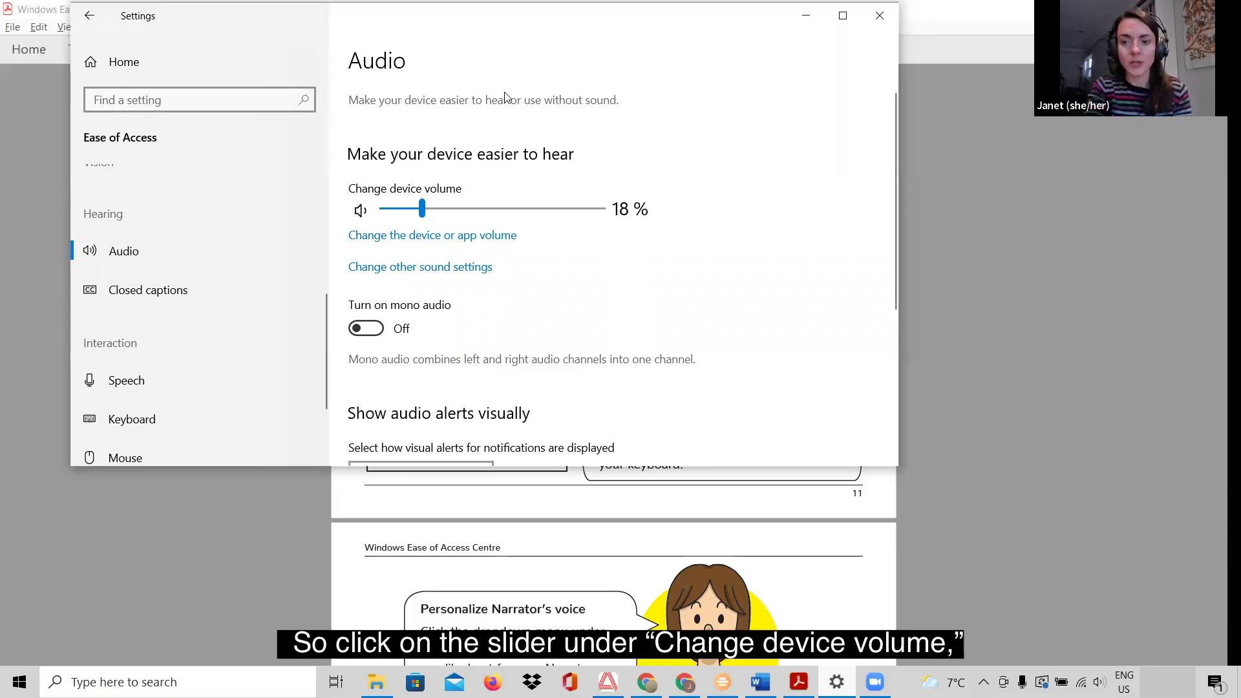
{"action": "left_click", "coordinate": [422, 211]}
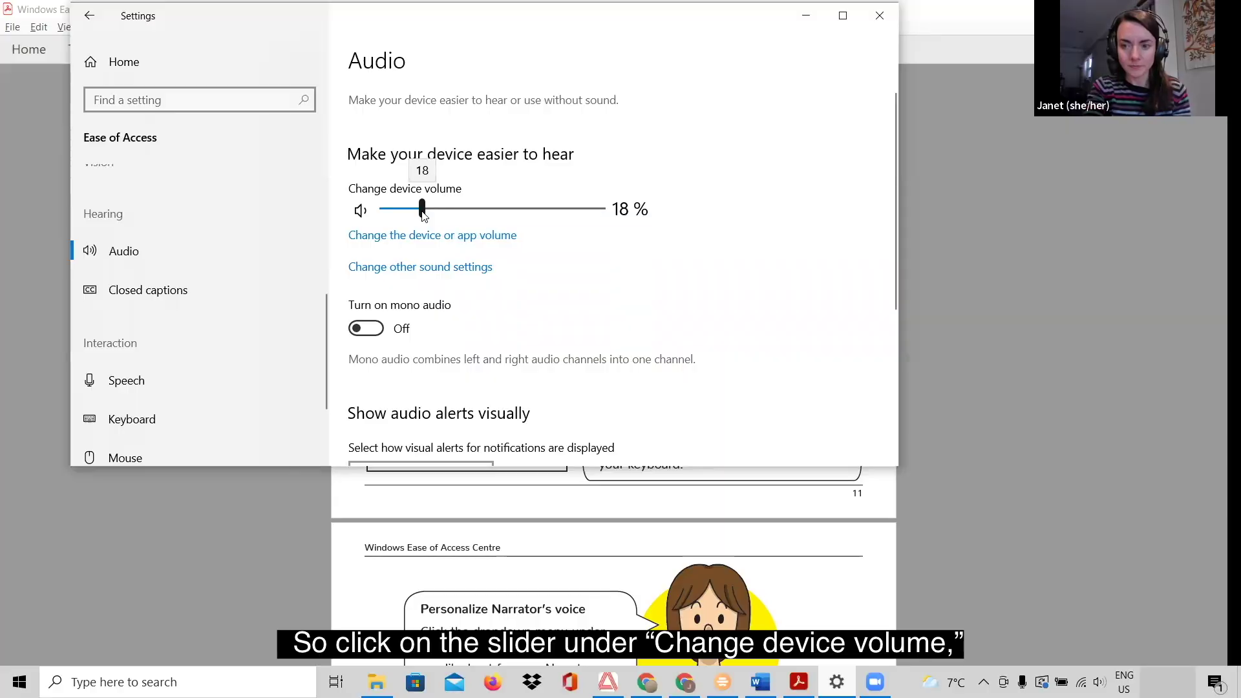
{"action": "mouse_move", "coordinate": [421, 211]}
{"action": "left_mouse_down"}
{"action": "mouse_move", "coordinate": [464, 204]}
{"action": "mouse_move", "coordinate": [400, 204]}
{"action": "mouse_move", "coordinate": [433, 204]}
{"action": "mouse_move", "coordinate": [420, 204]}
{"action": "left_mouse_up"}
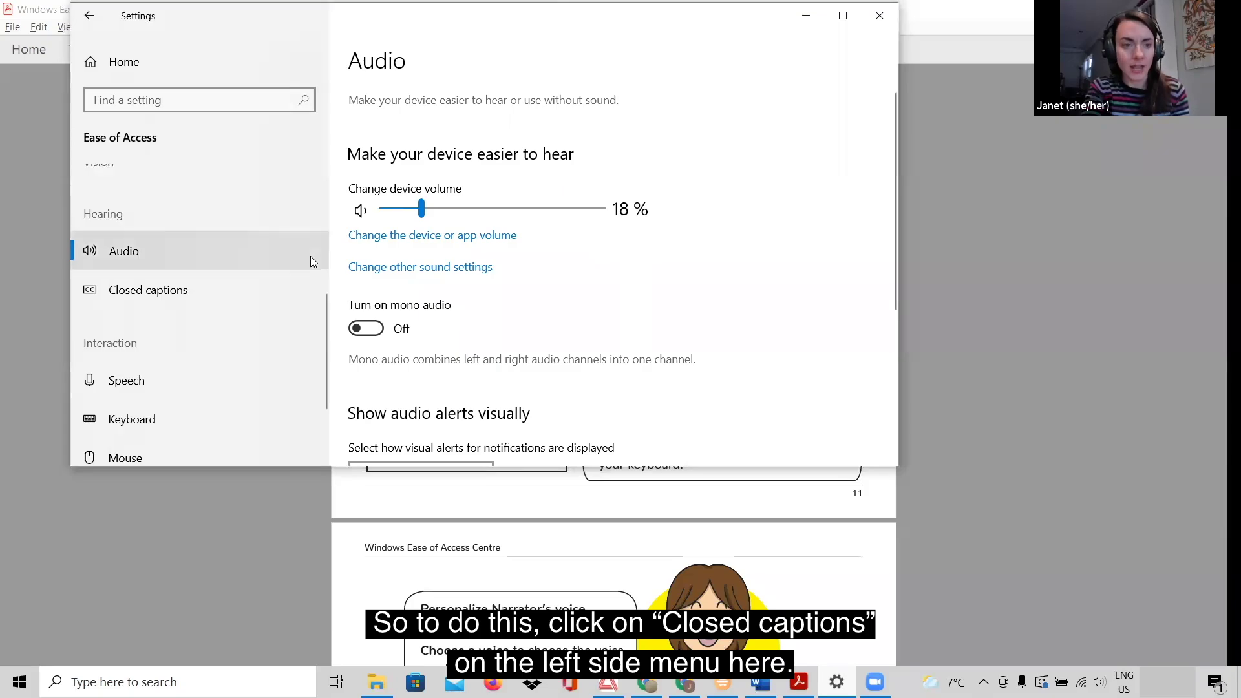
In Closed captions, set the caption colour to Red, then back to Default.
{"action": "left_click", "coordinate": [134, 297]}
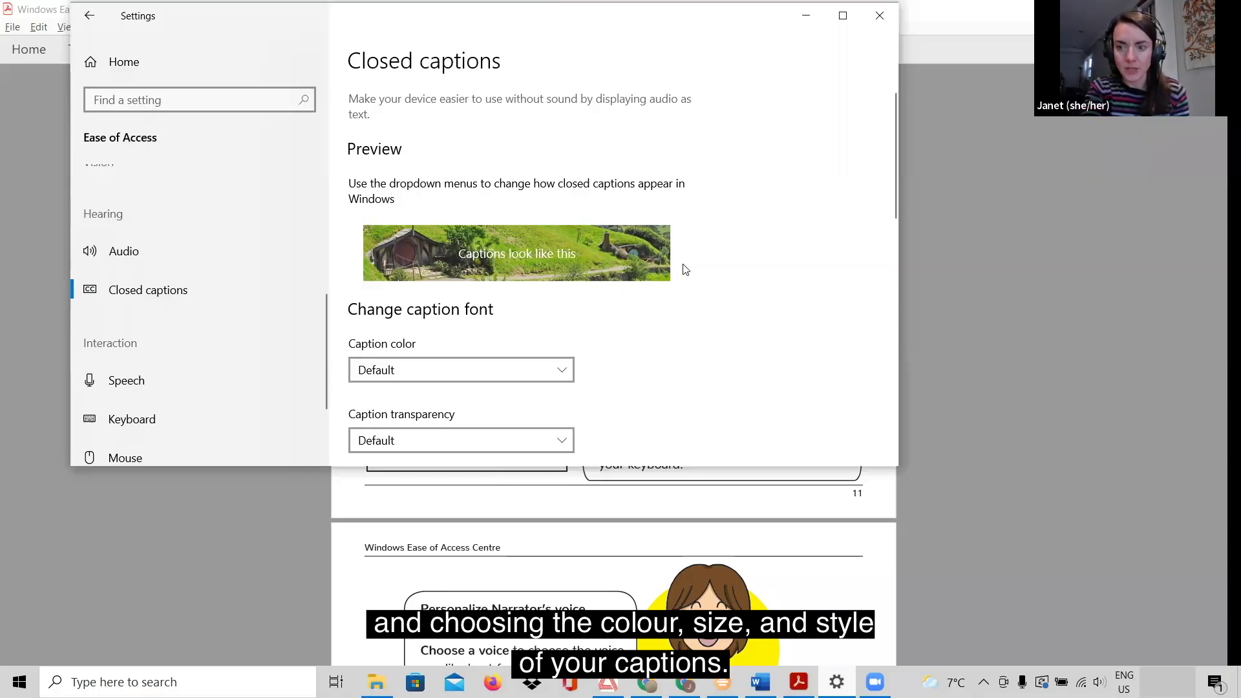
{"action": "scroll", "coordinate": [583, 332], "scroll_direction": "down", "scroll_amount": 1}
{"action": "scroll", "coordinate": [584, 332], "scroll_direction": "down", "scroll_amount": 1}
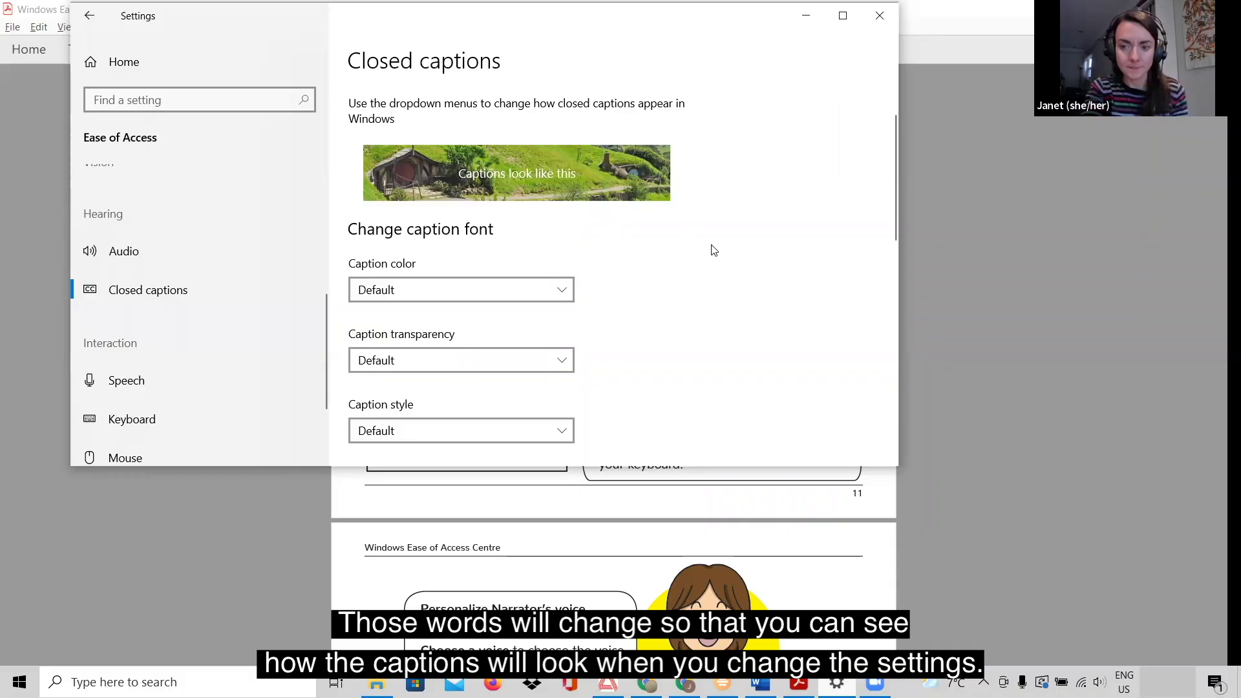
{"action": "left_click", "coordinate": [566, 292]}
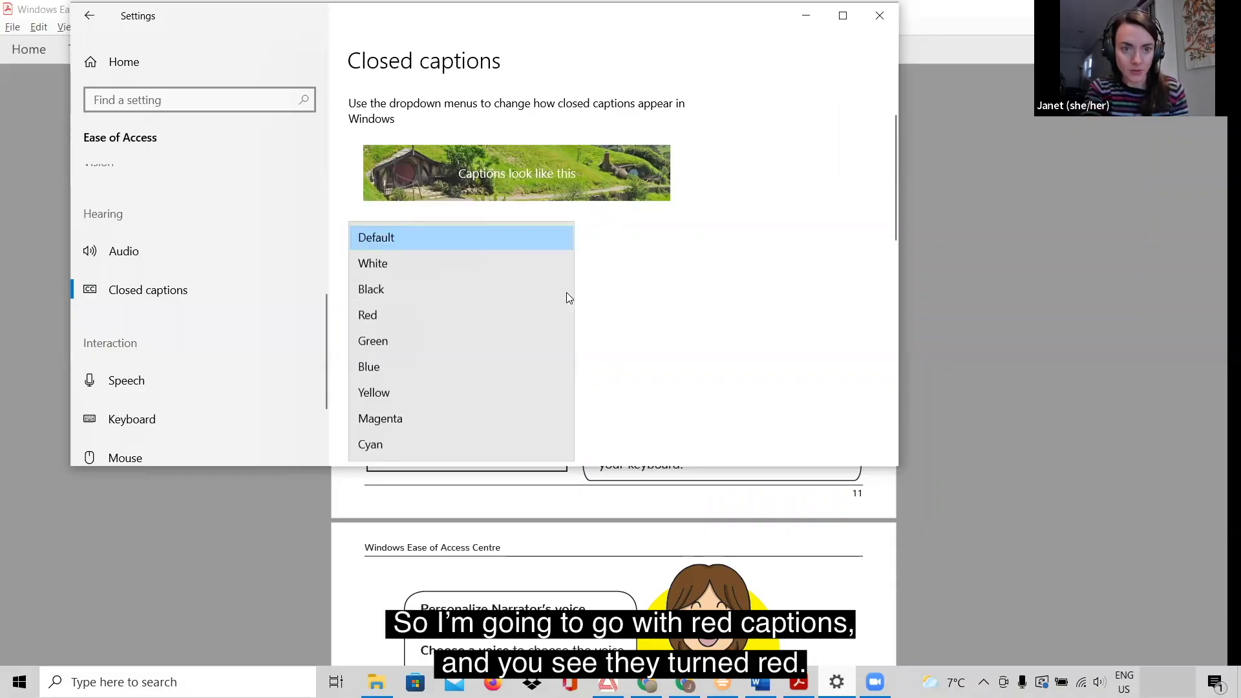
{"action": "left_click", "coordinate": [513, 317]}
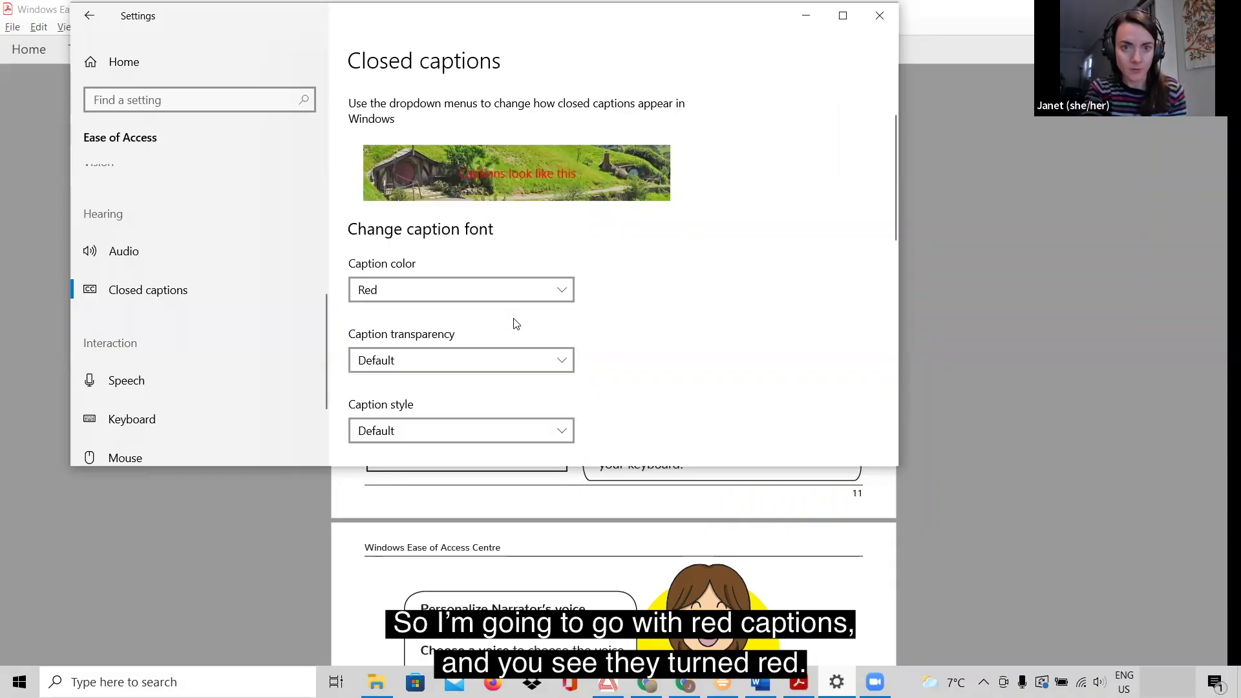
{"action": "left_click", "coordinate": [563, 288]}
{"action": "left_click", "coordinate": [518, 211]}
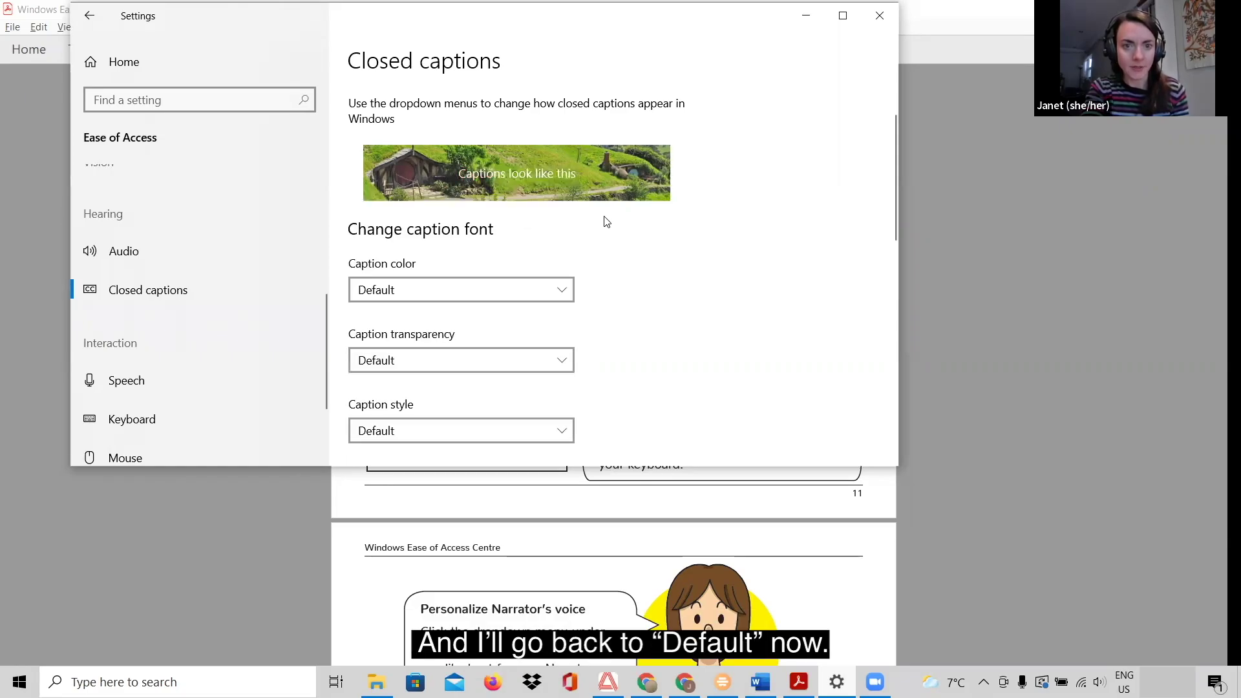
Try caption styles Mono sans serif and Proportional serif, then restore Default.
{"action": "scroll", "coordinate": [580, 429], "scroll_direction": "down", "scroll_amount": 1}
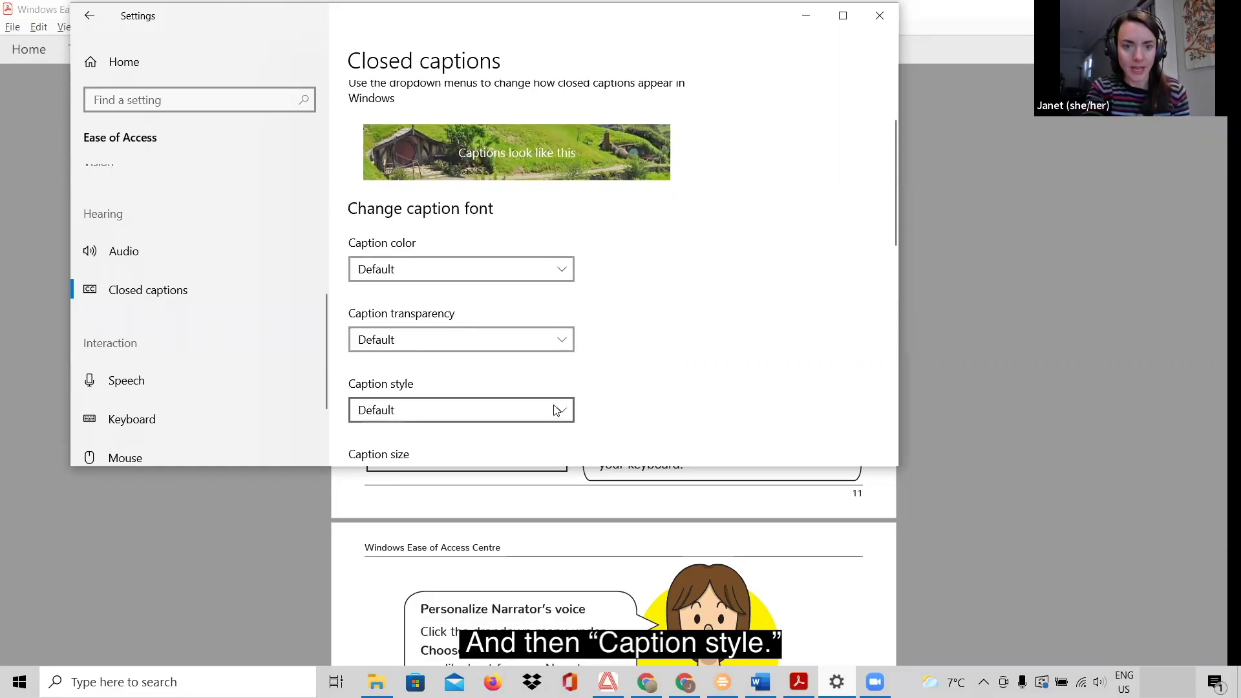
{"action": "left_click", "coordinate": [554, 406]}
{"action": "left_click", "coordinate": [502, 332]}
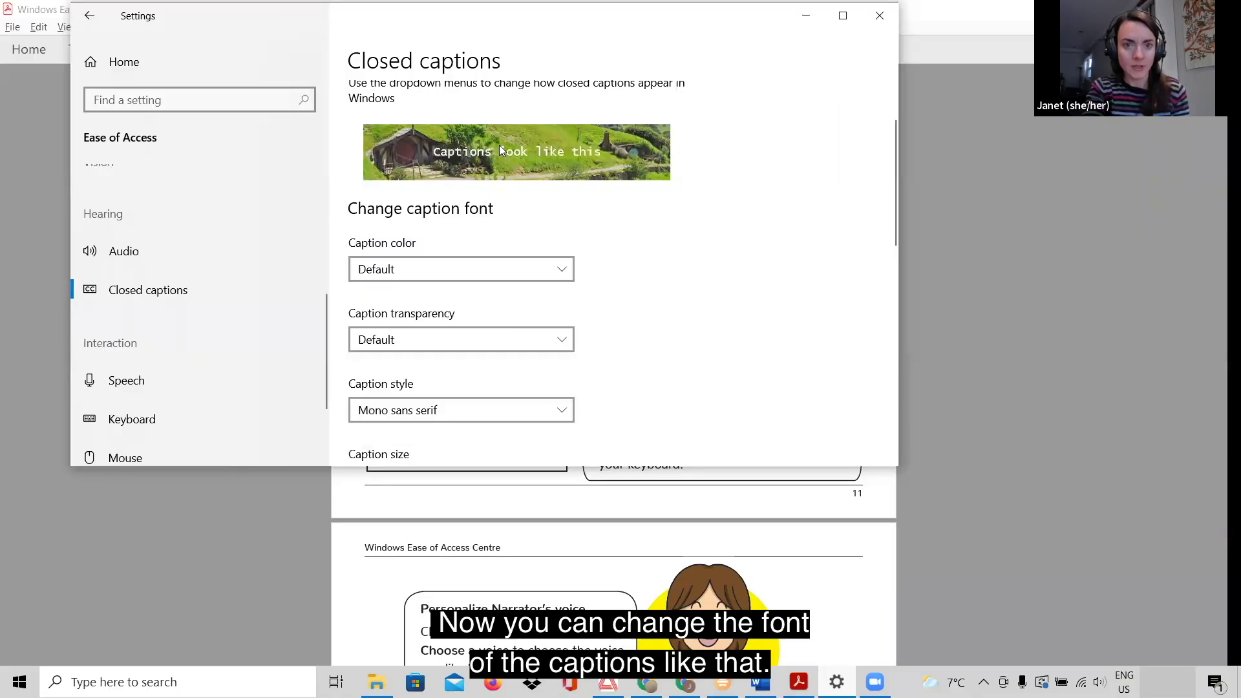
{"action": "left_click", "coordinate": [560, 403]}
{"action": "left_click", "coordinate": [492, 304]}
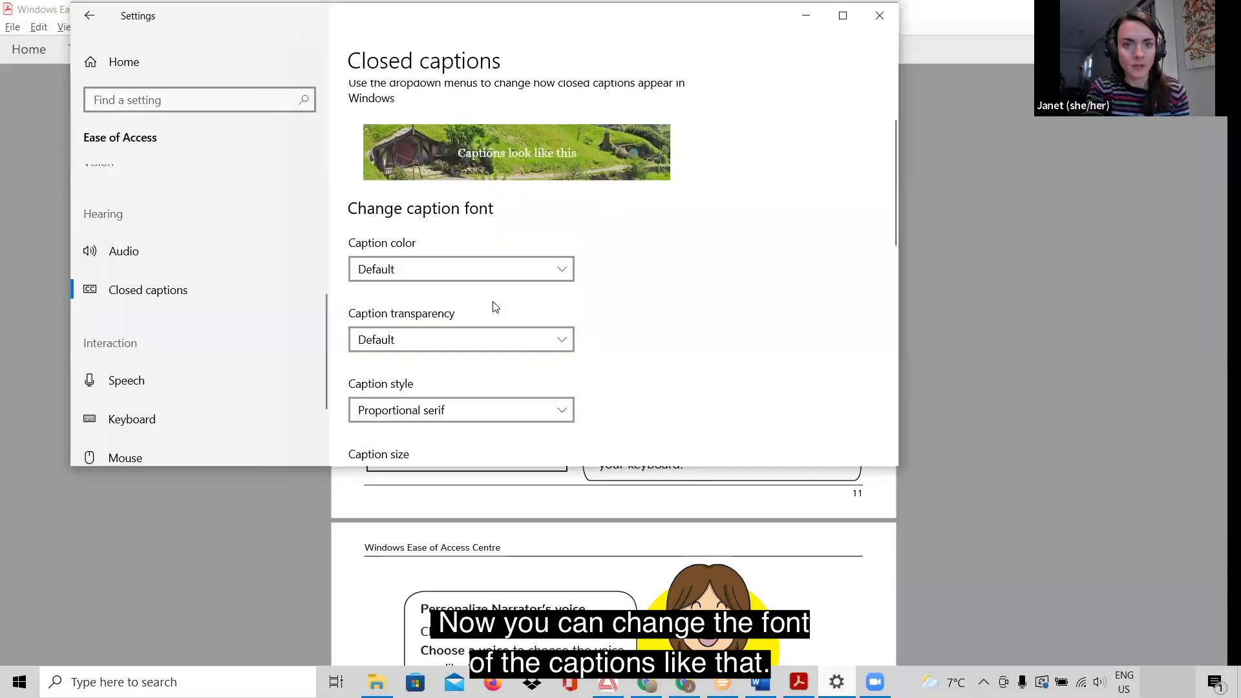
{"action": "left_click", "coordinate": [560, 411]}
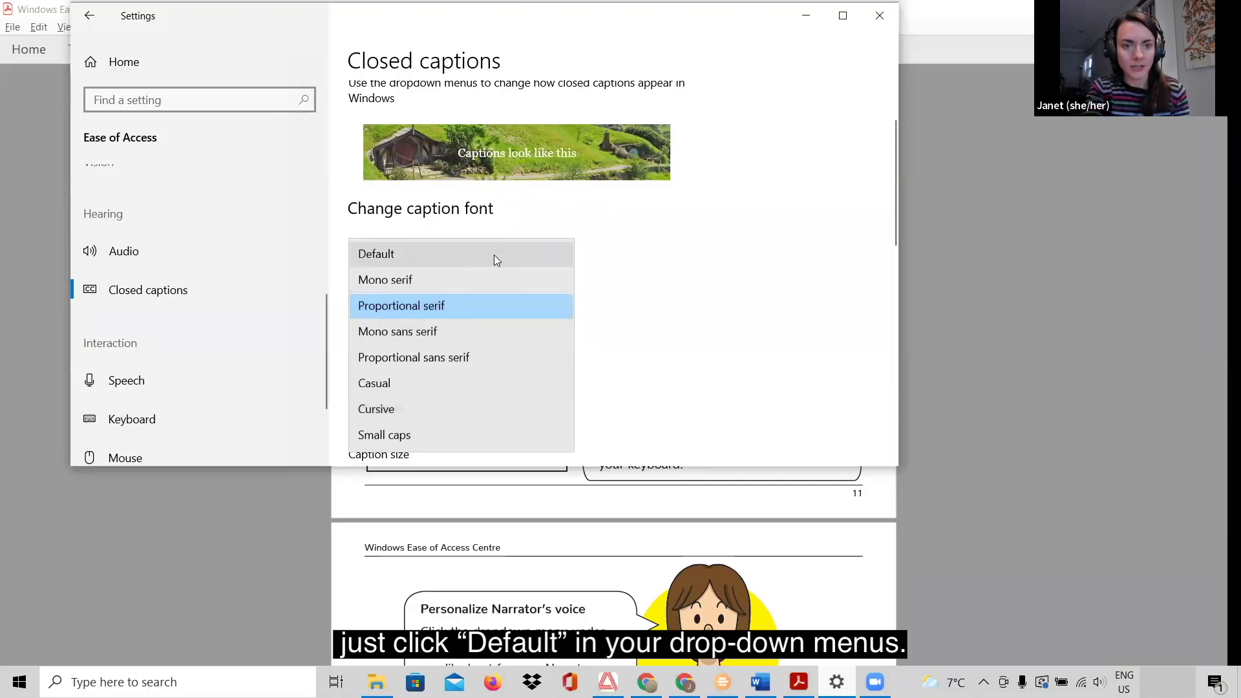
{"action": "left_click", "coordinate": [494, 255]}
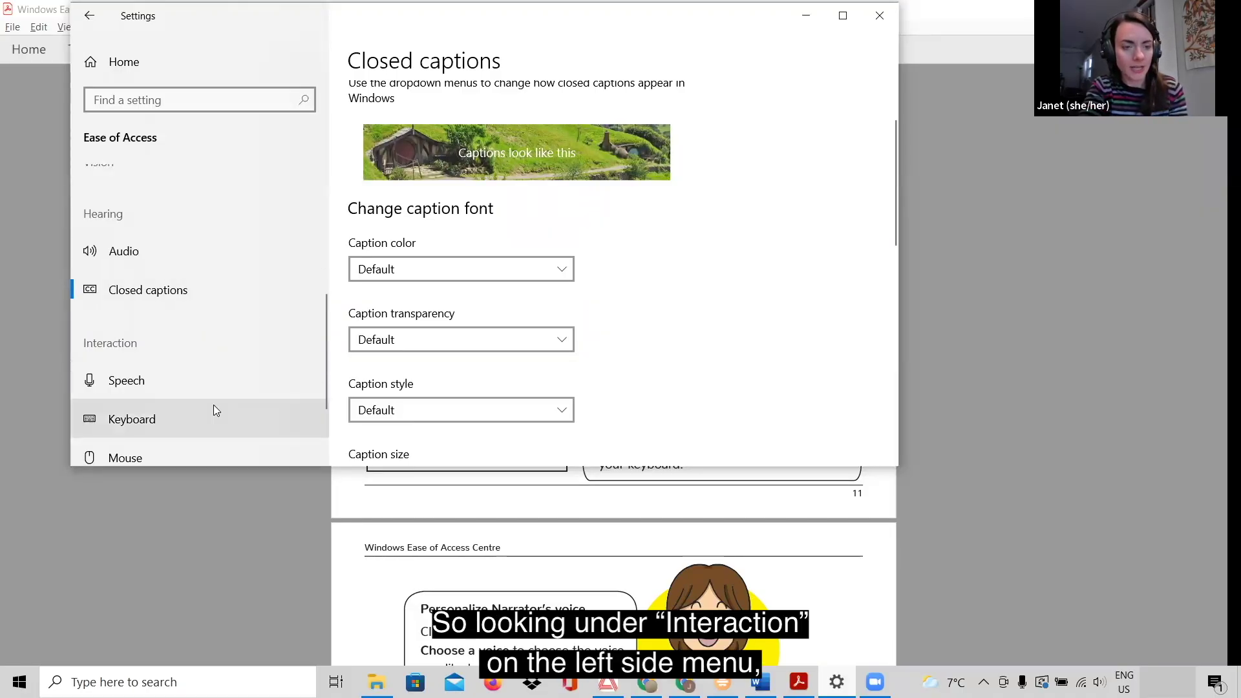
Open Keyboard settings, type u, t, i, g on the On-Screen Keyboard, then erase the last letter.
{"action": "scroll", "coordinate": [213, 405], "scroll_direction": "down", "scroll_amount": 3}
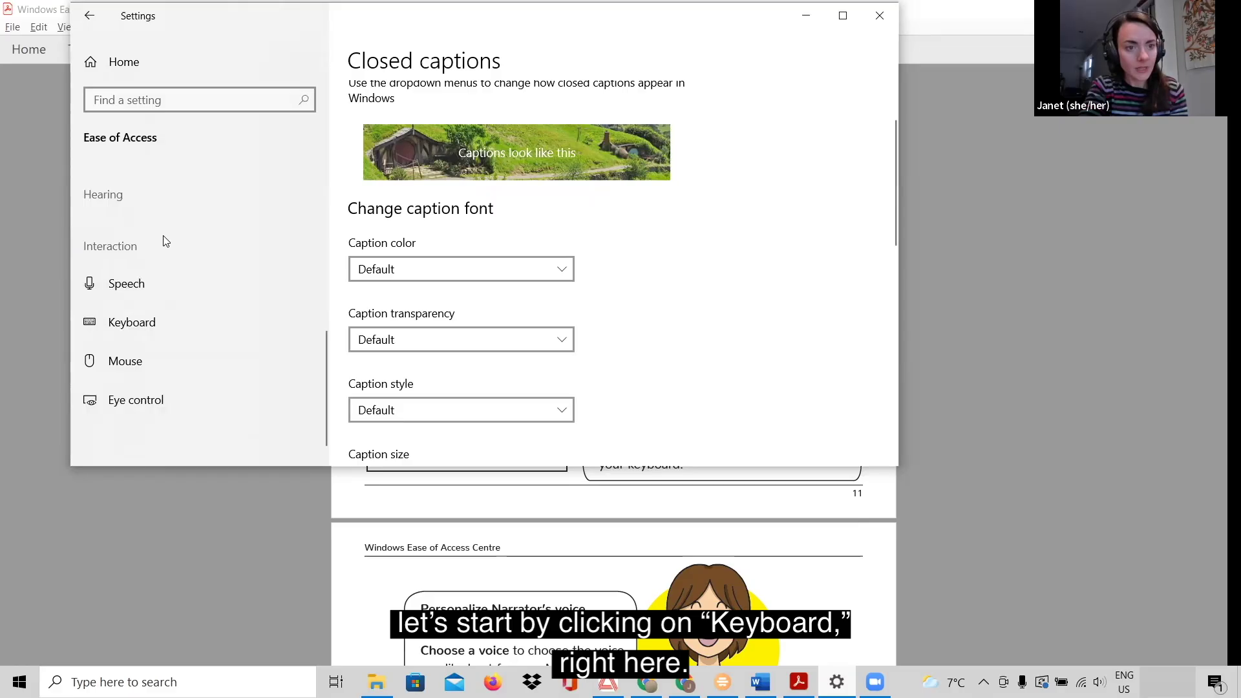
{"action": "left_click", "coordinate": [176, 322]}
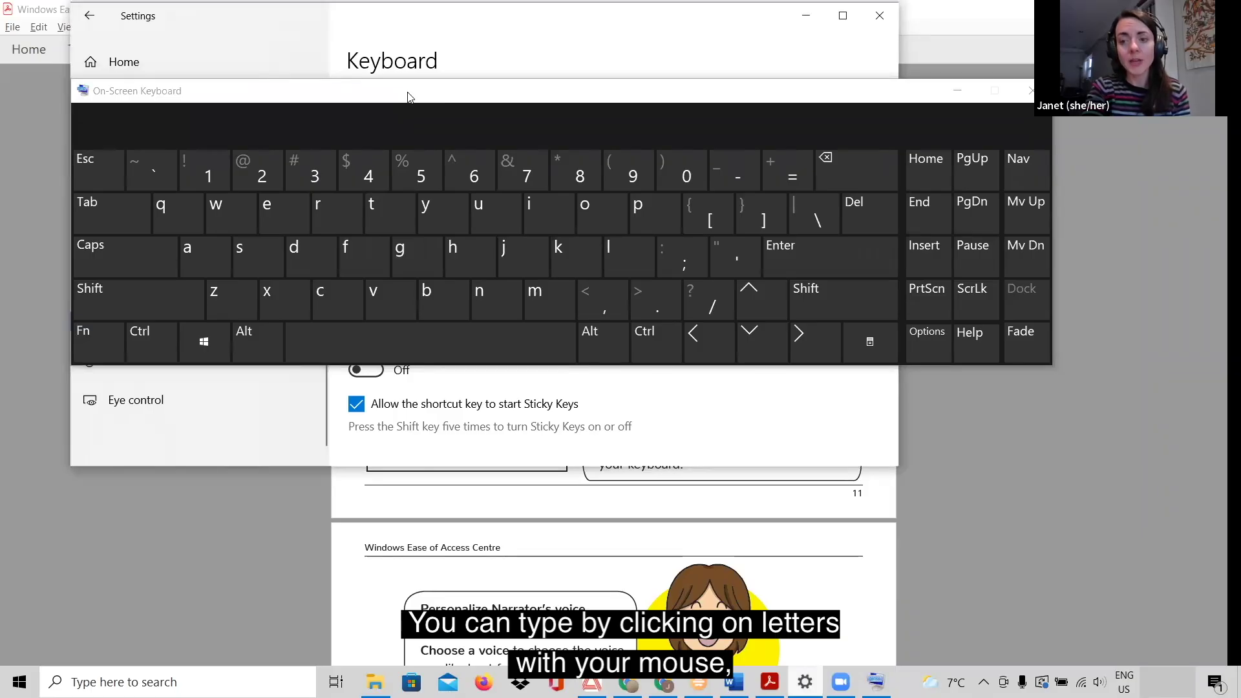
{"action": "left_click", "coordinate": [502, 230]}
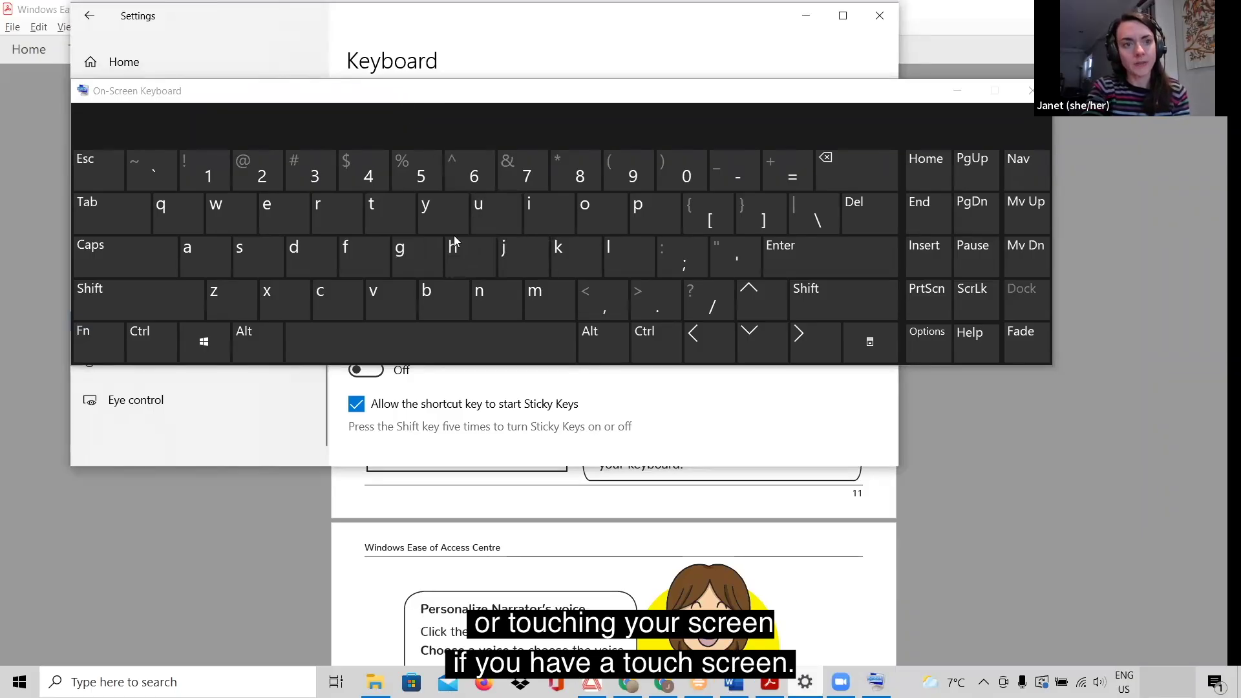
{"action": "left_click", "coordinate": [408, 224]}
{"action": "left_click", "coordinate": [552, 210]}
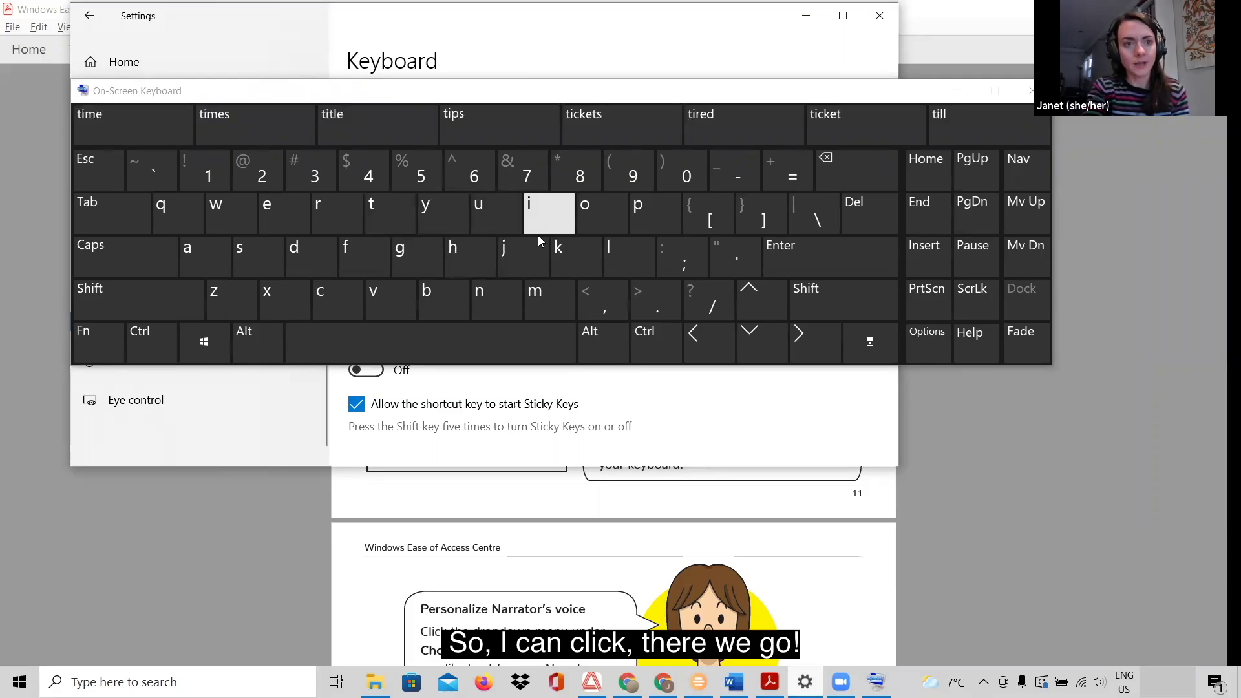
{"action": "left_click", "coordinate": [401, 263]}
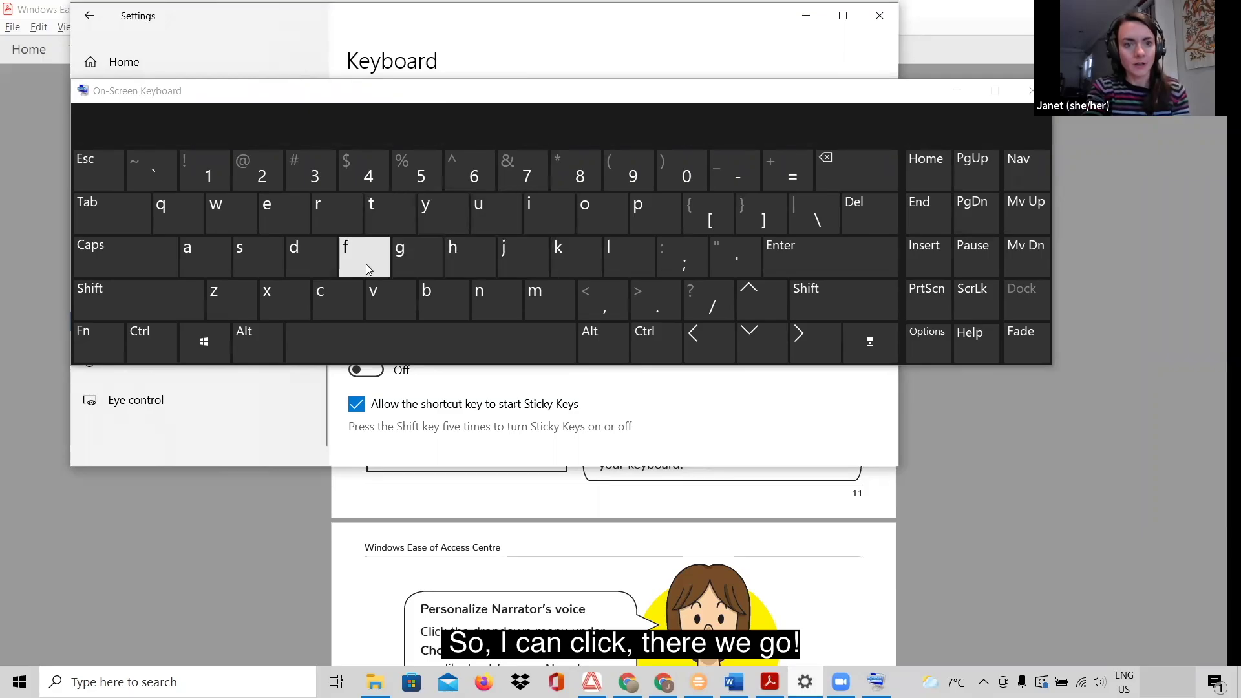
{"action": "left_click", "coordinate": [838, 172]}
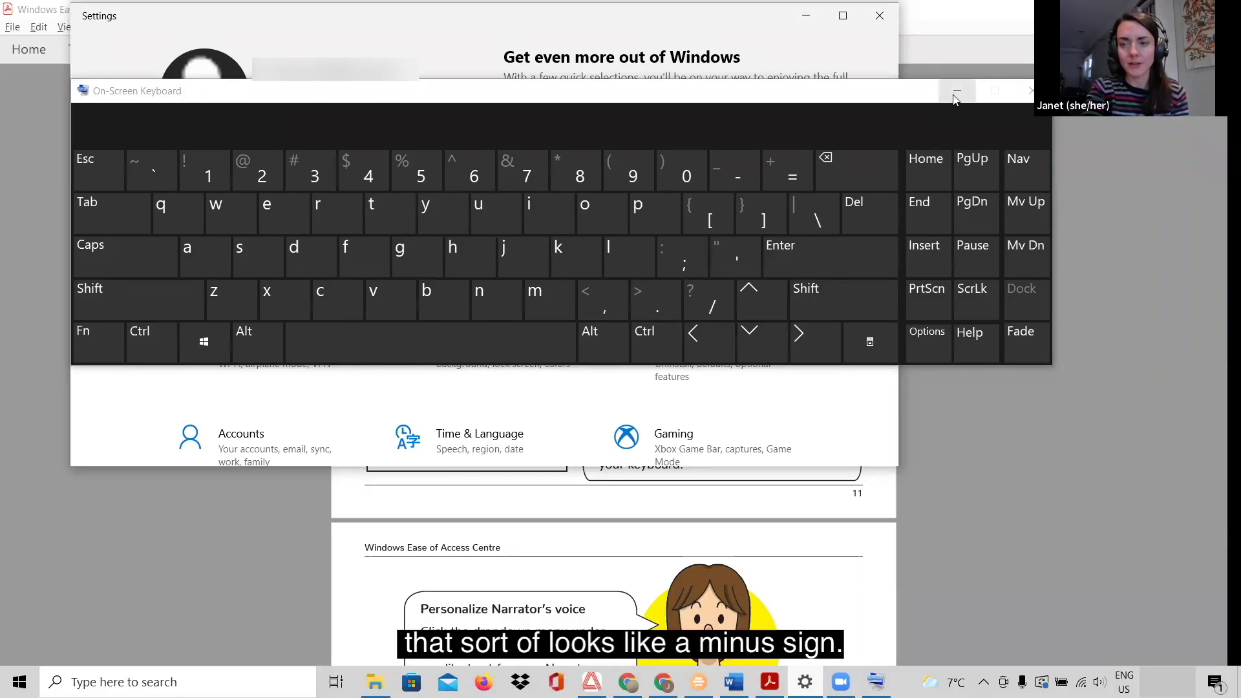
Close the On-Screen Keyboard.
{"action": "left_click", "coordinate": [1027, 90]}
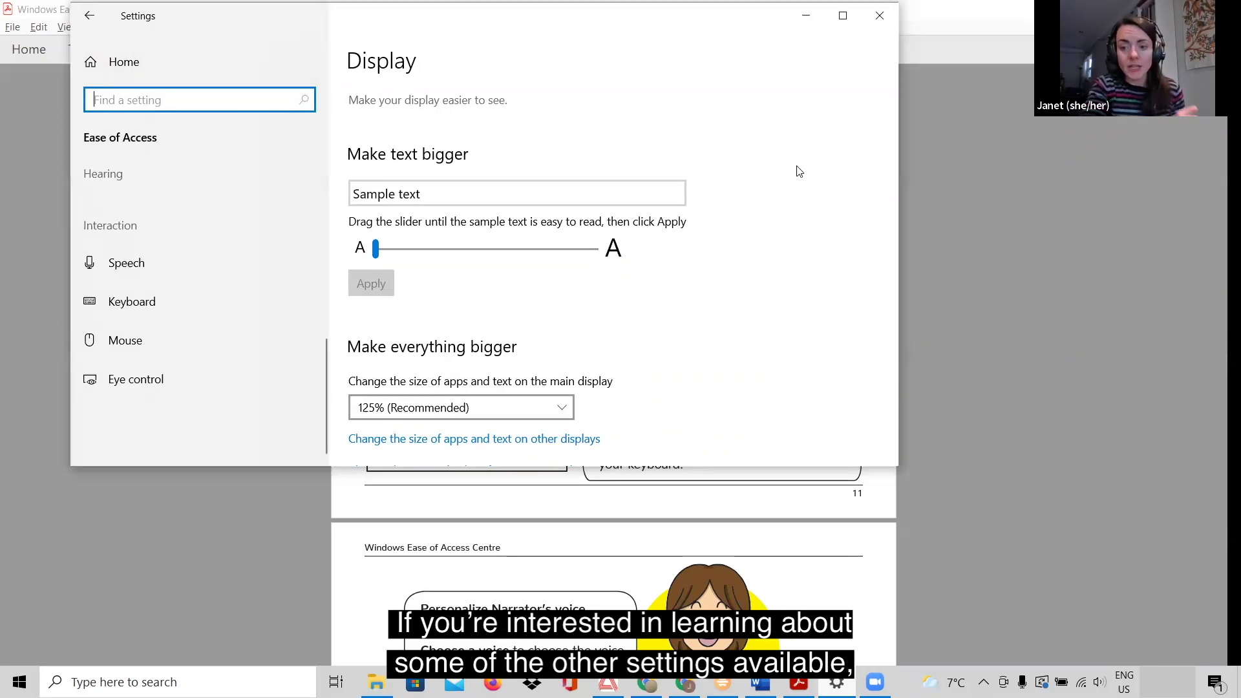
Bring the lesson-plan PDF to the front, scroll through it and return to the Windows 10 cover page.
{"action": "left_click", "coordinate": [964, 215]}
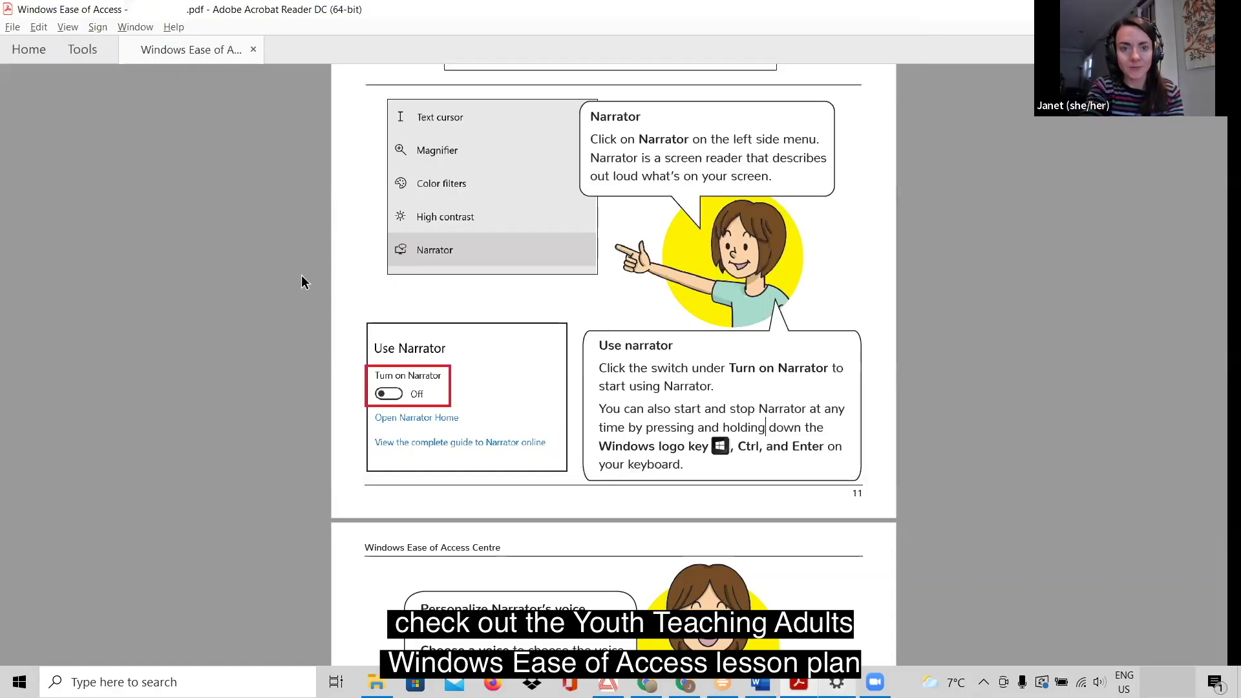
{"action": "scroll", "coordinate": [301, 276], "scroll_direction": "down", "scroll_amount": 6}
{"action": "scroll", "coordinate": [303, 282], "scroll_direction": "down", "scroll_amount": 15}
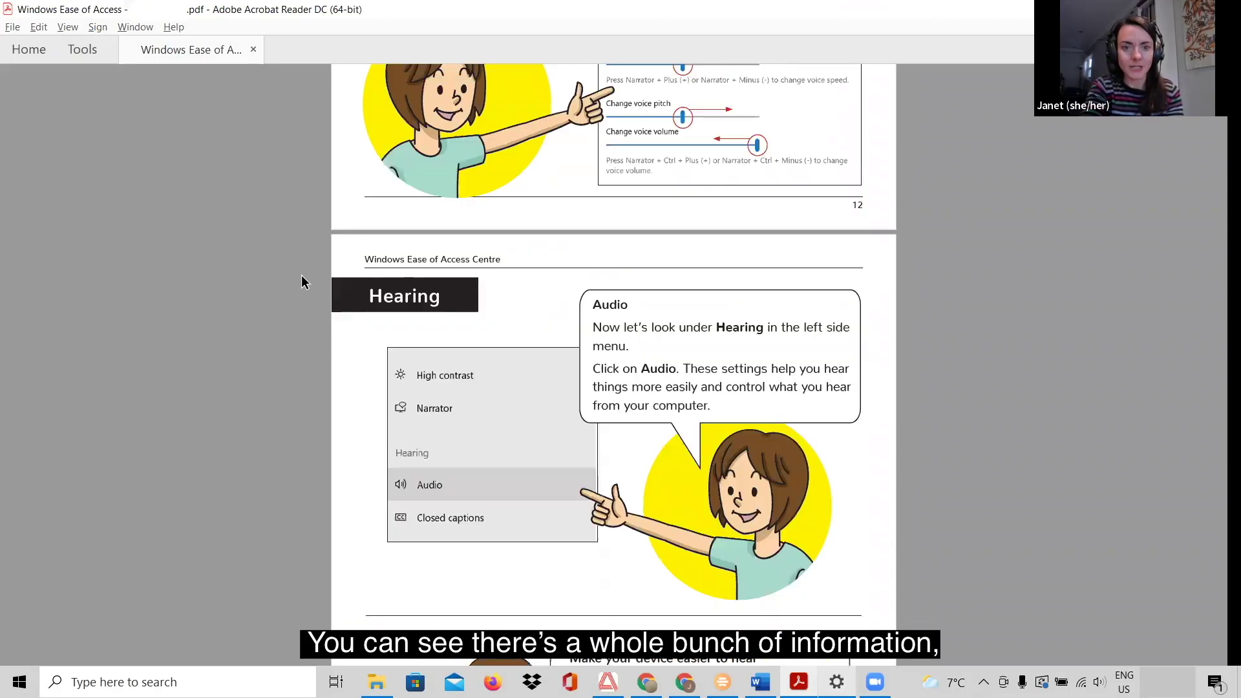
{"action": "scroll", "coordinate": [301, 282], "scroll_direction": "down", "scroll_amount": 20}
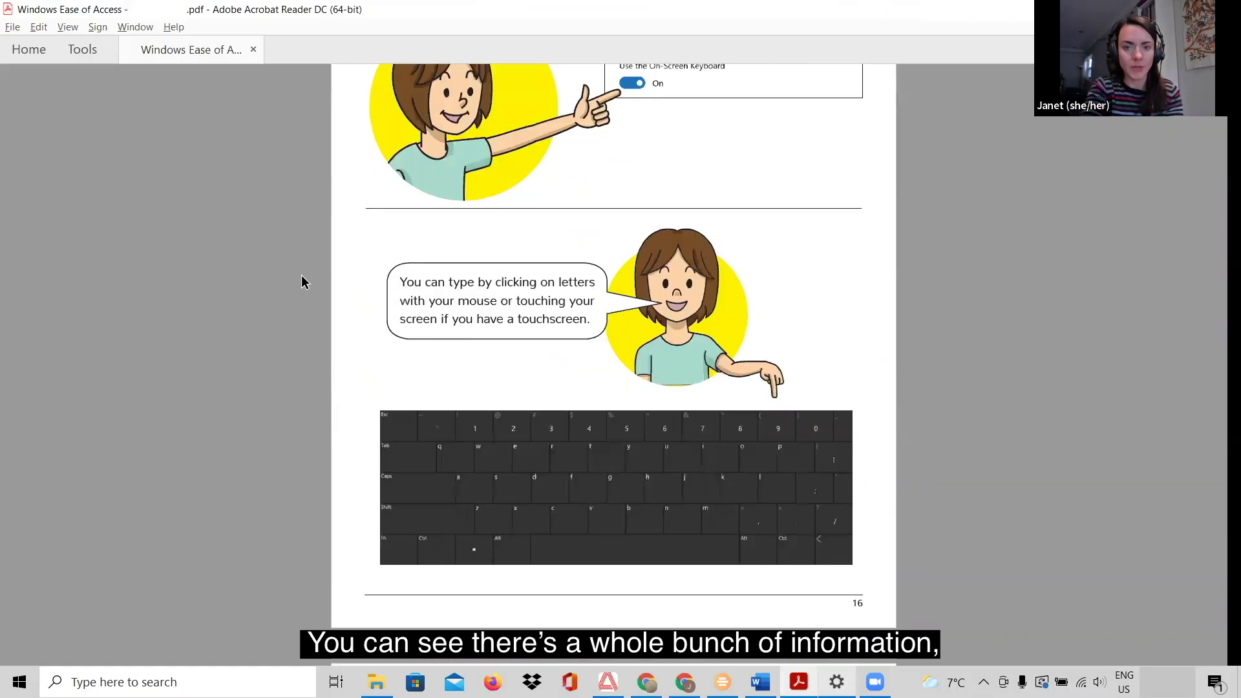
{"action": "scroll", "coordinate": [301, 282], "scroll_direction": "down", "scroll_amount": 10}
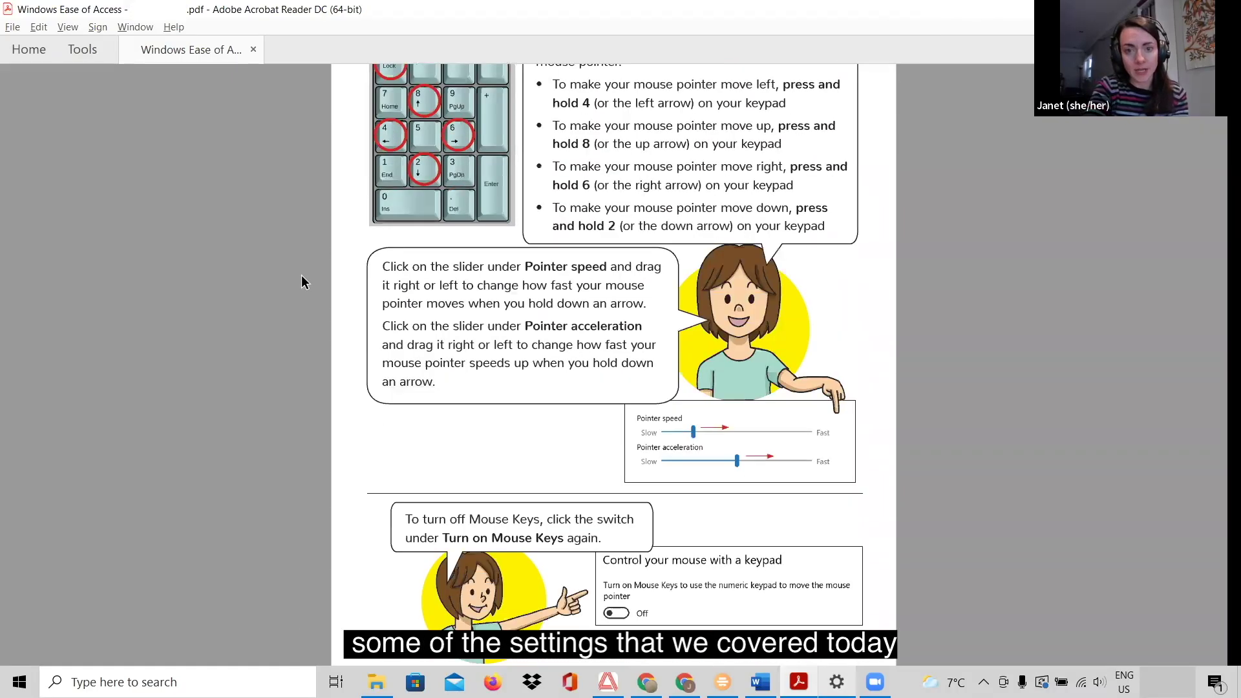
{"action": "scroll", "coordinate": [301, 282], "scroll_direction": "up", "scroll_amount": 20}
{"action": "scroll", "coordinate": [301, 281], "scroll_direction": "up", "scroll_amount": 20}
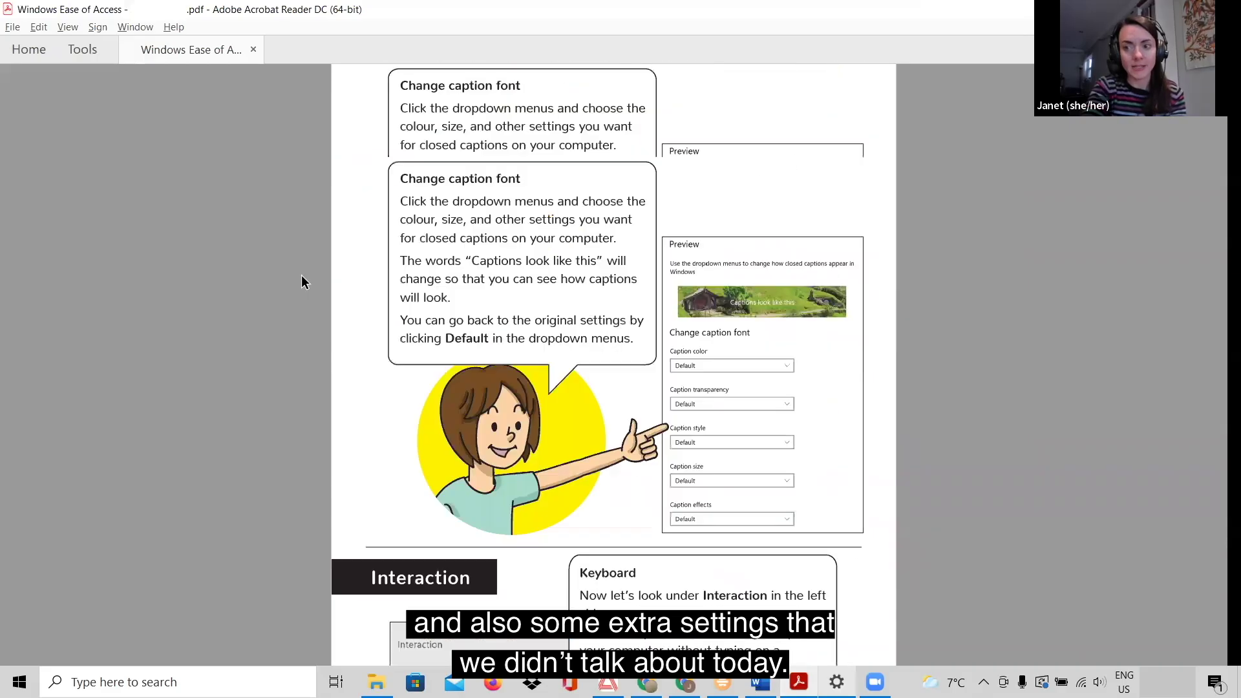
{"action": "scroll", "coordinate": [301, 282], "scroll_direction": "up", "scroll_amount": 20}
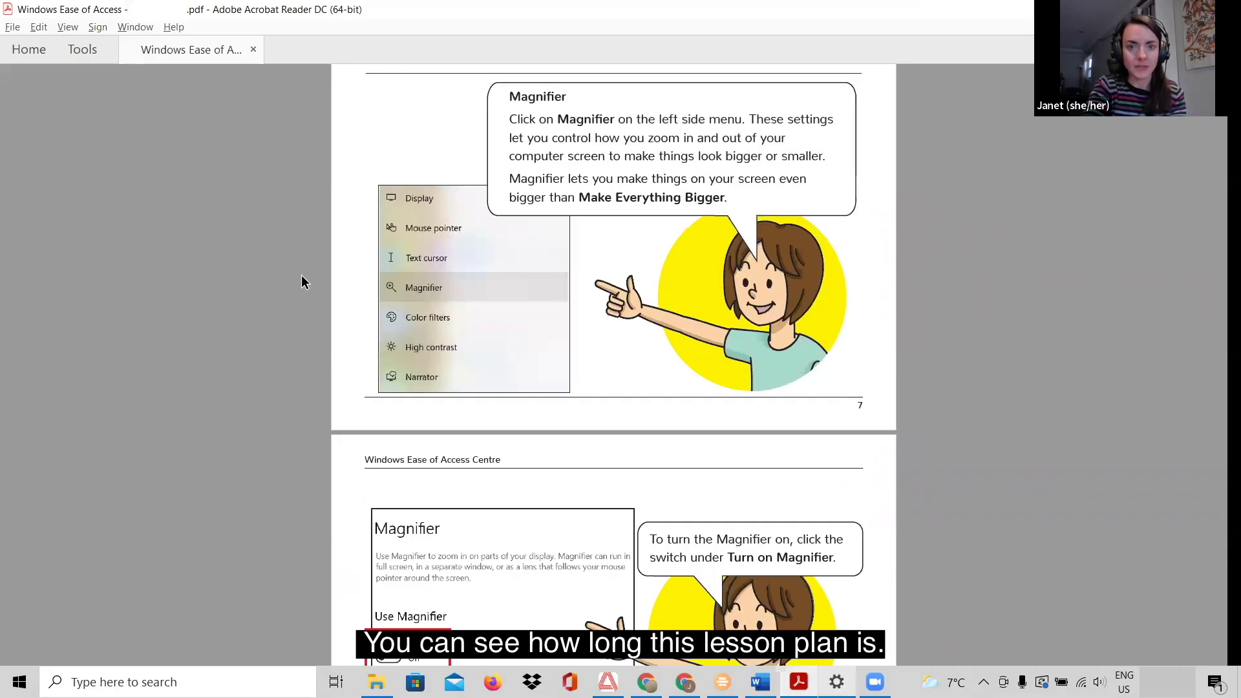
{"action": "scroll", "coordinate": [301, 281], "scroll_direction": "up", "scroll_amount": 15}
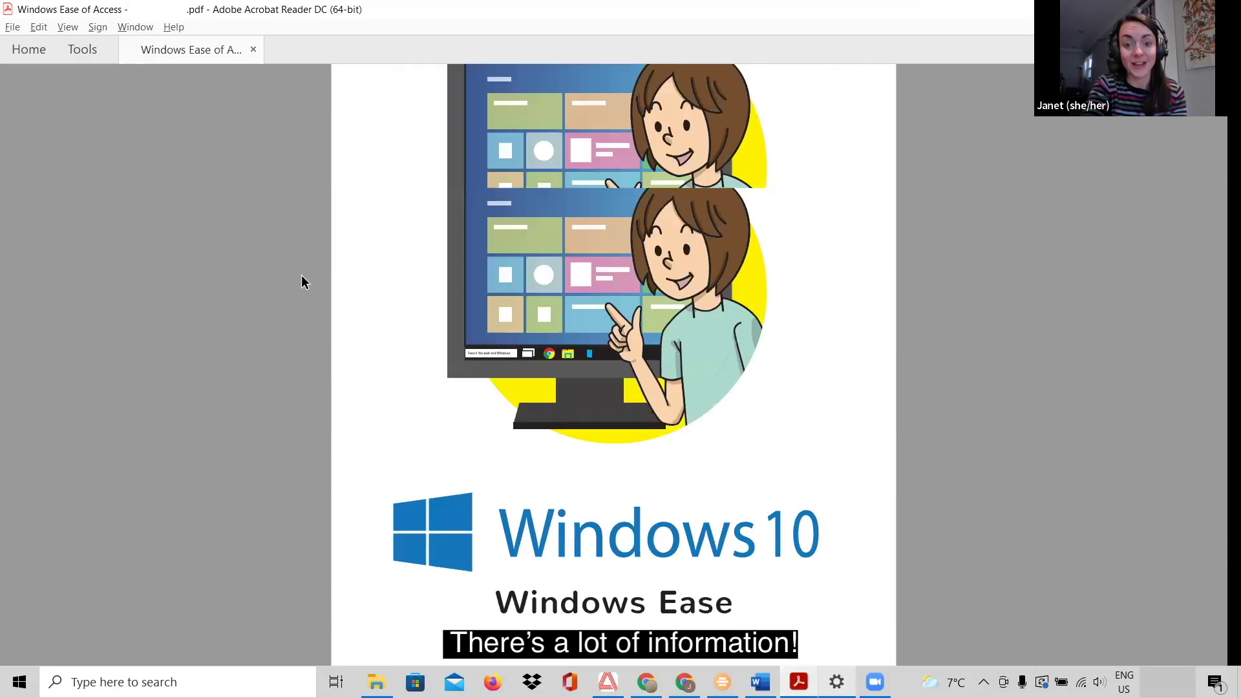